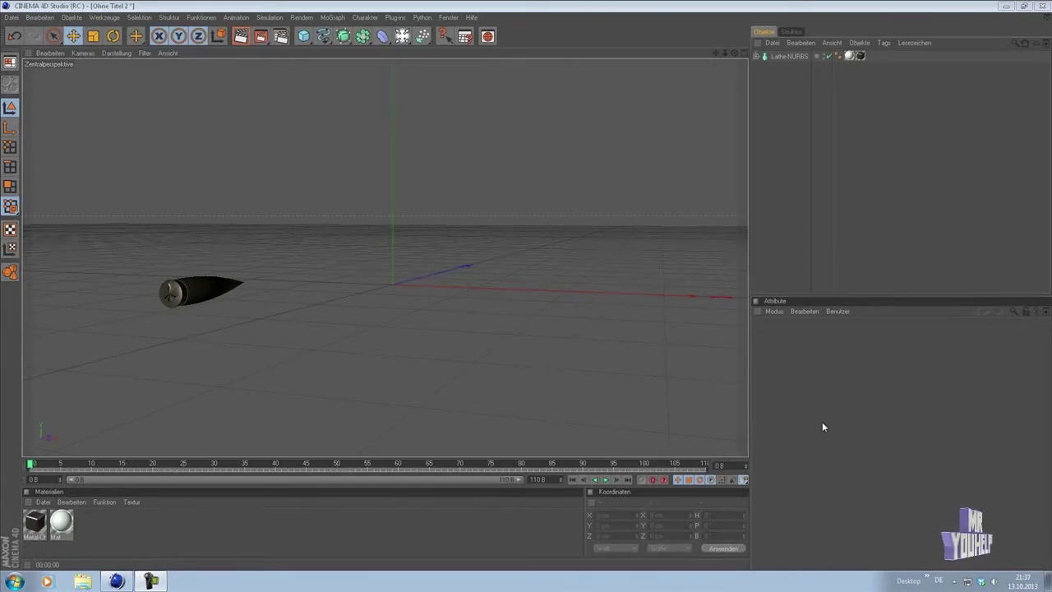
- With the Lathe-NURBS bullet selected, add a MoText object from the MoGraph menu
left_click(791, 57)
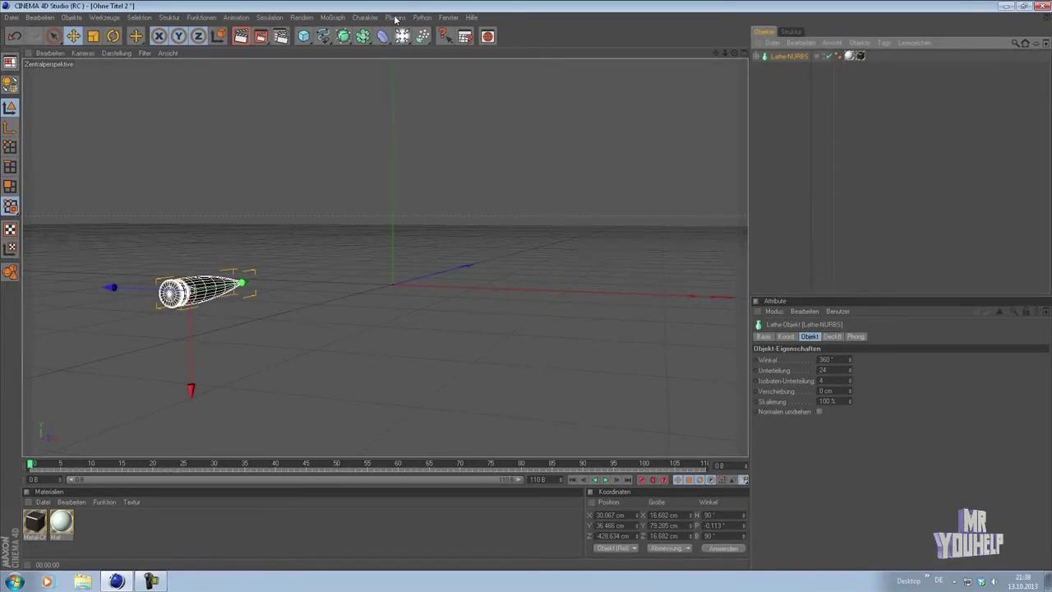
left_click(333, 17)
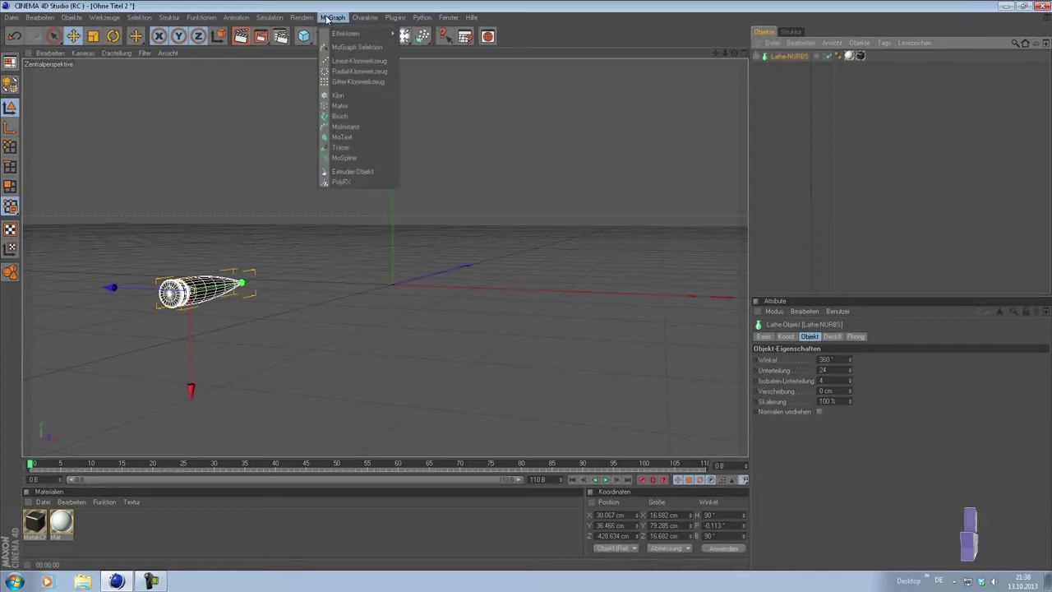
left_click(357, 136)
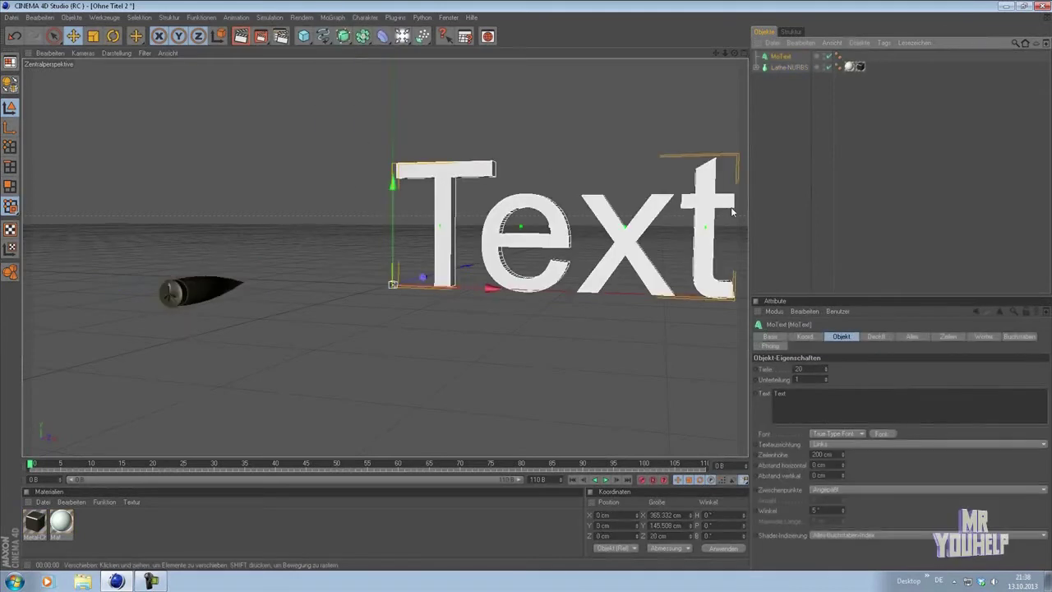
- Change the MoText to a centred 'Test' in a bold font, depth 100, 90 cm line height
left_click(846, 400)
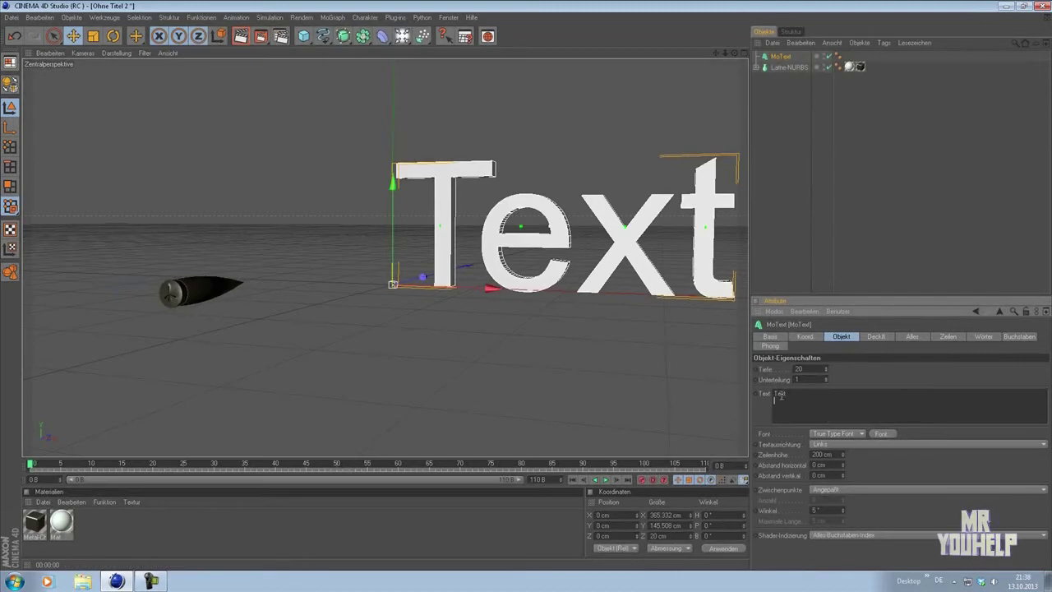
left_click(848, 445)
left_click(855, 465)
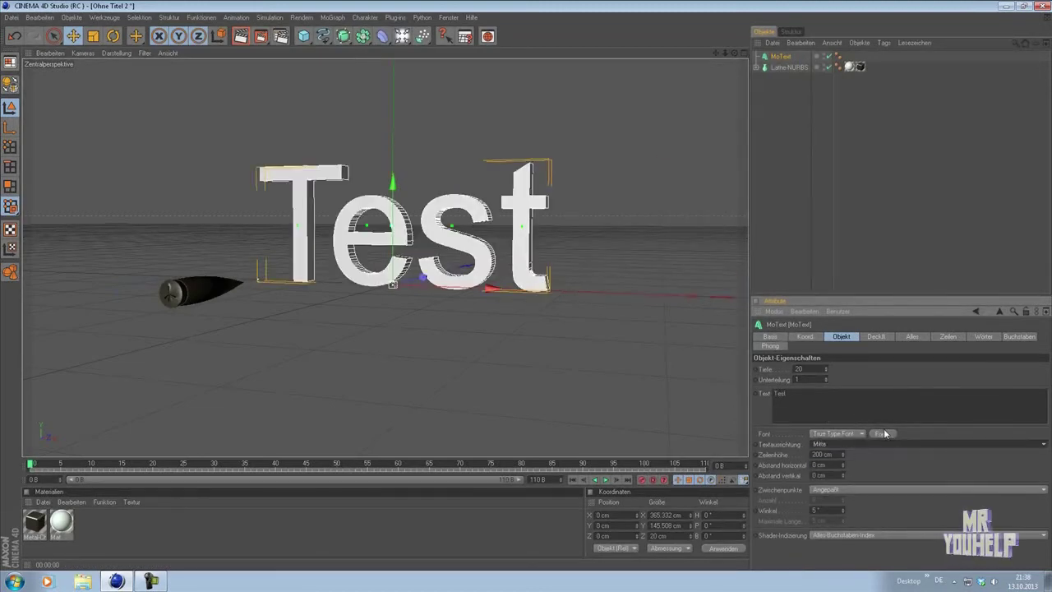
left_click(891, 435)
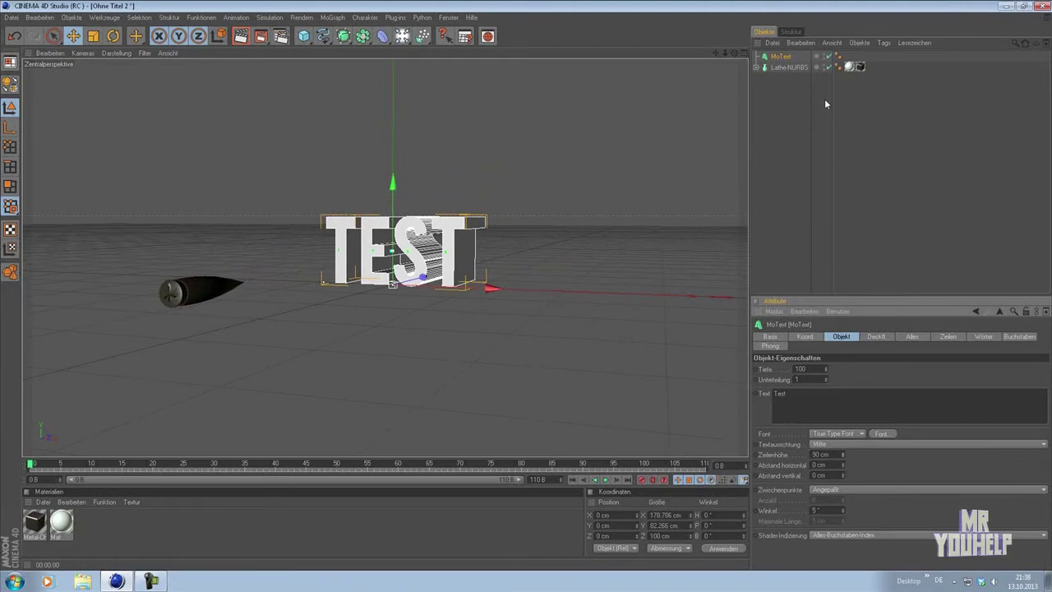
left_click(777, 132)
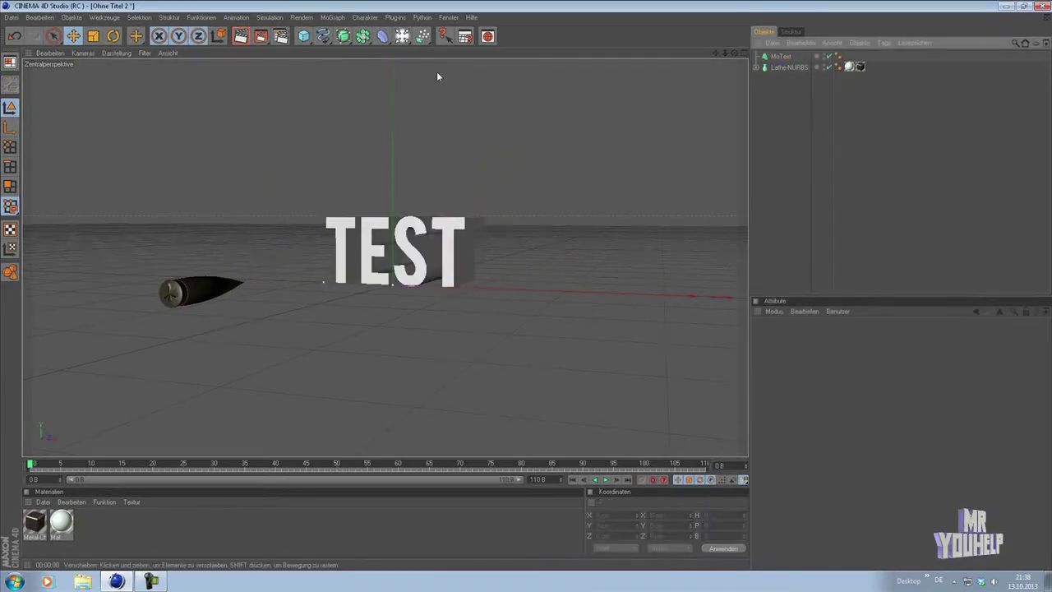
left_click(402, 36)
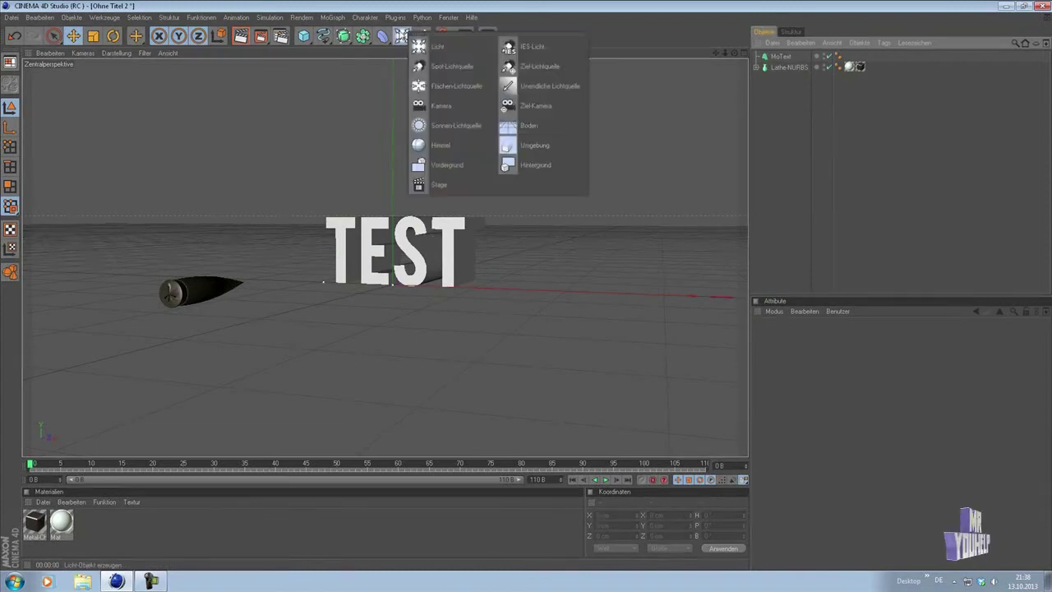
- Add a Boden floor and place it below Lathe-NURBS in the Object Manager
left_click(525, 125)
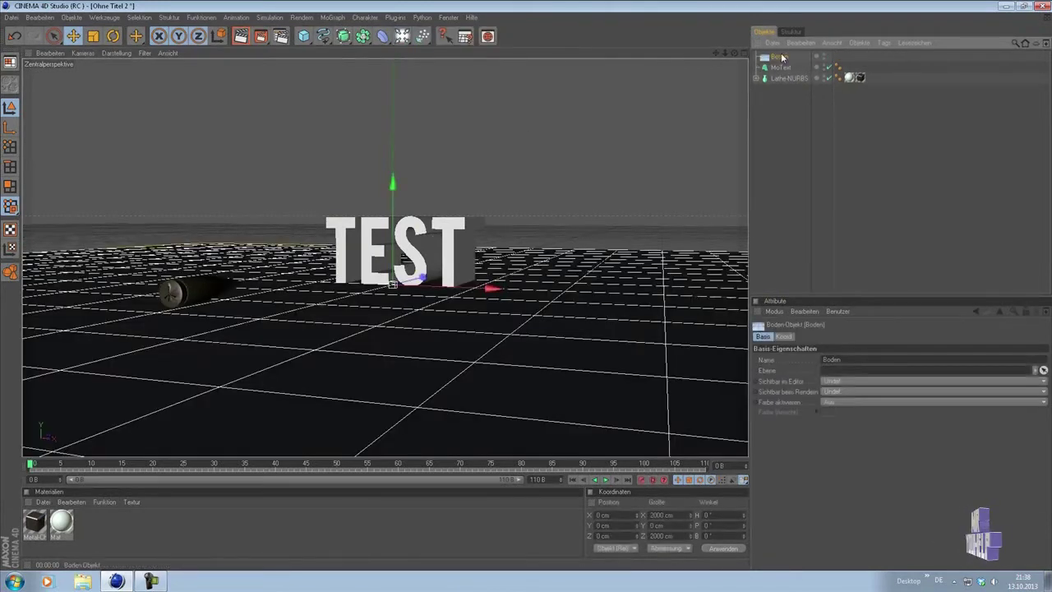
left_click_drag(791, 84, 789, 82)
left_click(780, 56)
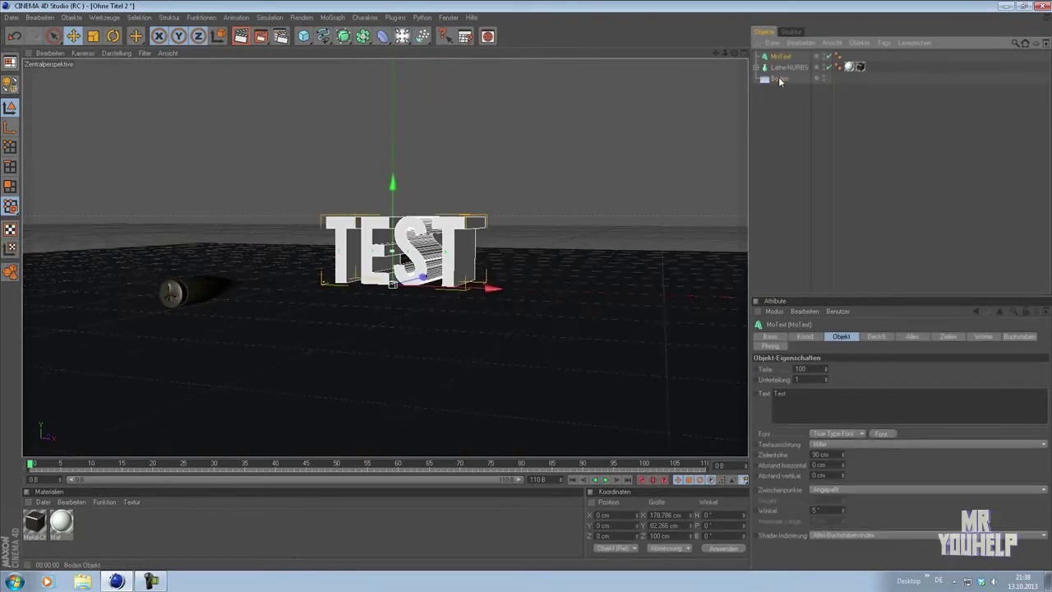
left_click(780, 79)
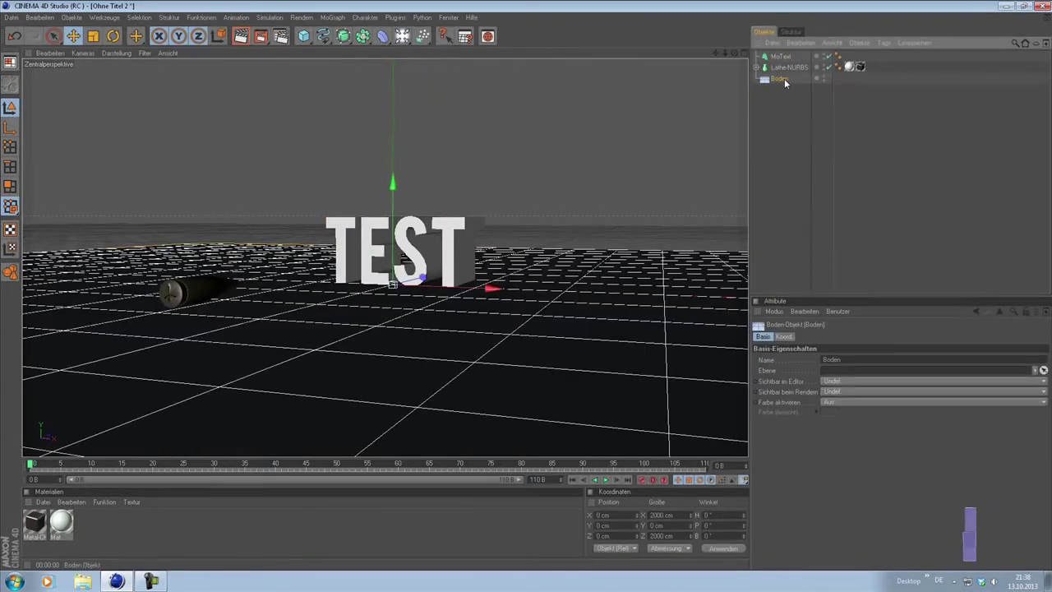
- Add a Licht light and raise it to about 253 cm above the TEST text
left_click(402, 36)
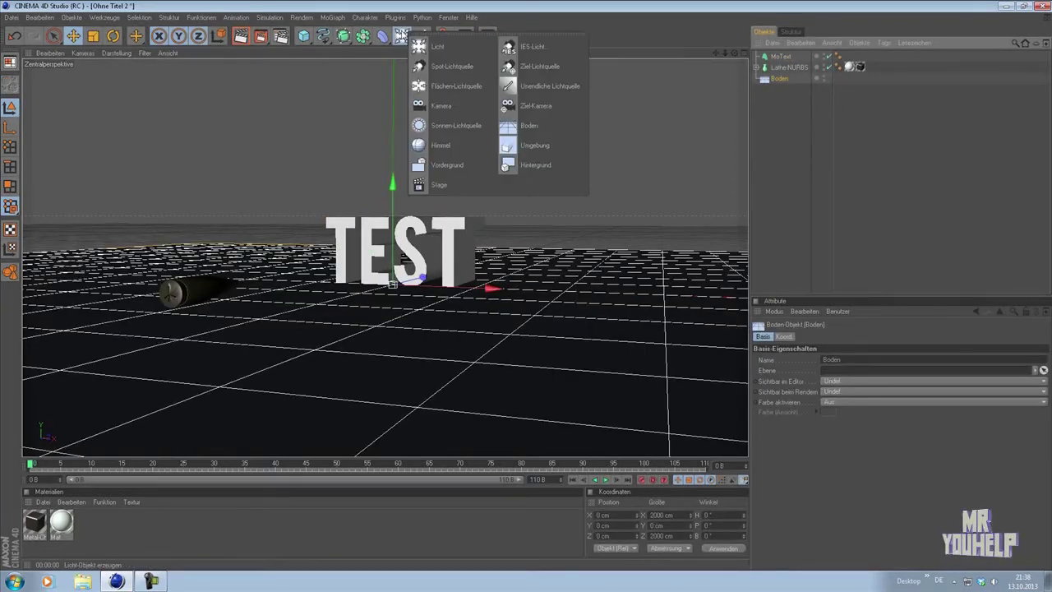
left_click(438, 47)
mouse_move(392, 247)
left_mouse_down()
mouse_move(393, 65)
mouse_move(353, 64)
left_mouse_up()
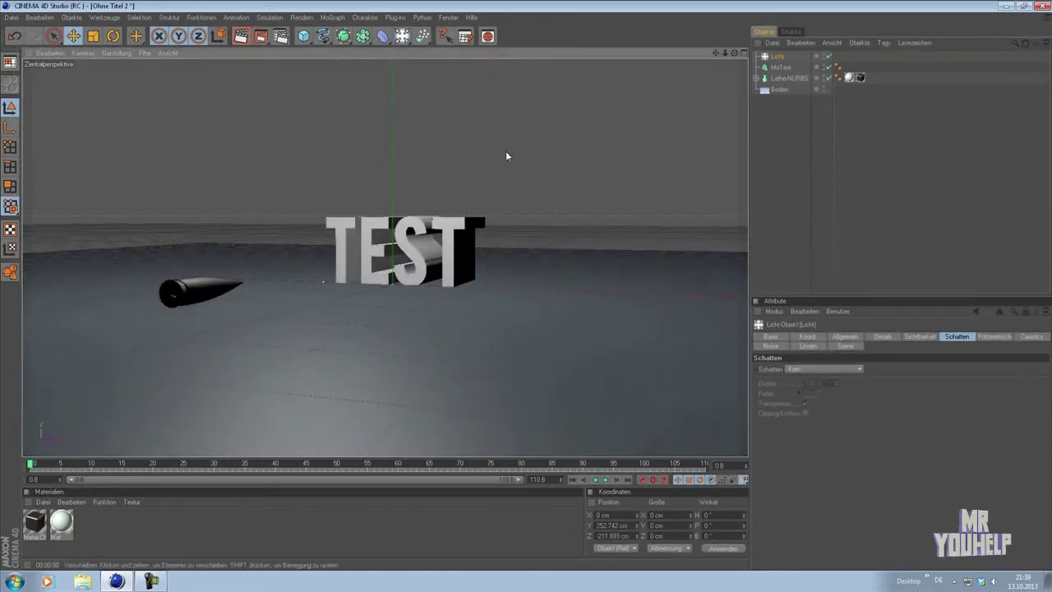
- Lift the TEST MoText slightly off the floor and render a preview
left_click(784, 89)
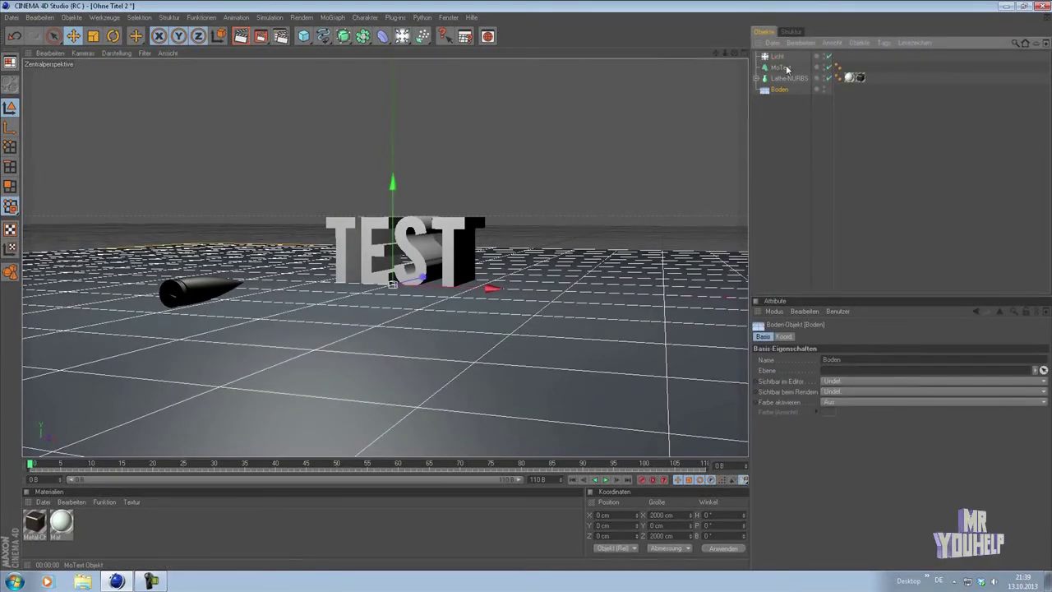
left_click(785, 68)
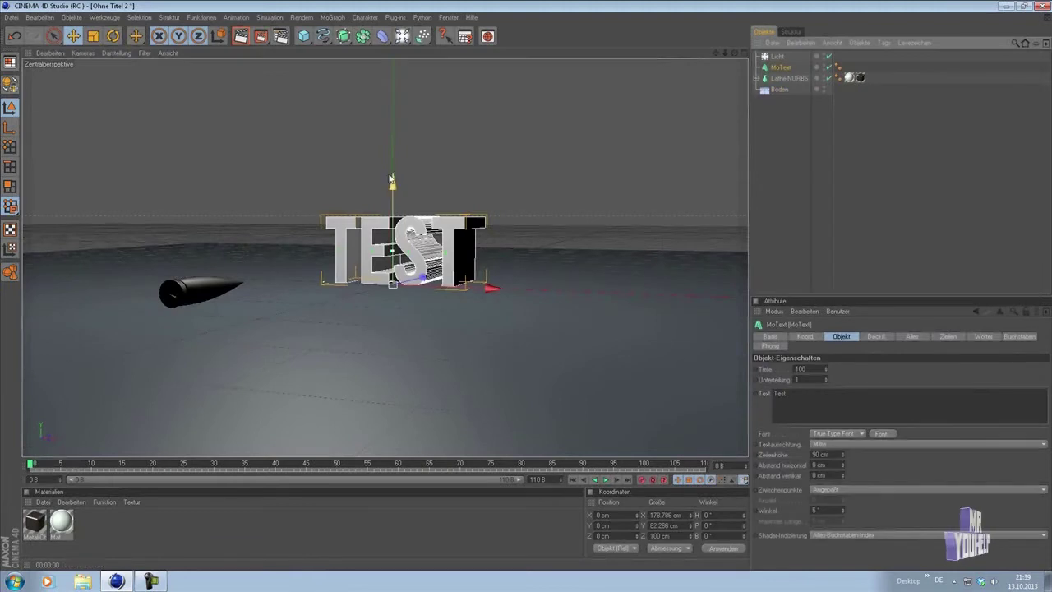
left_click_drag(393, 181, 393, 179)
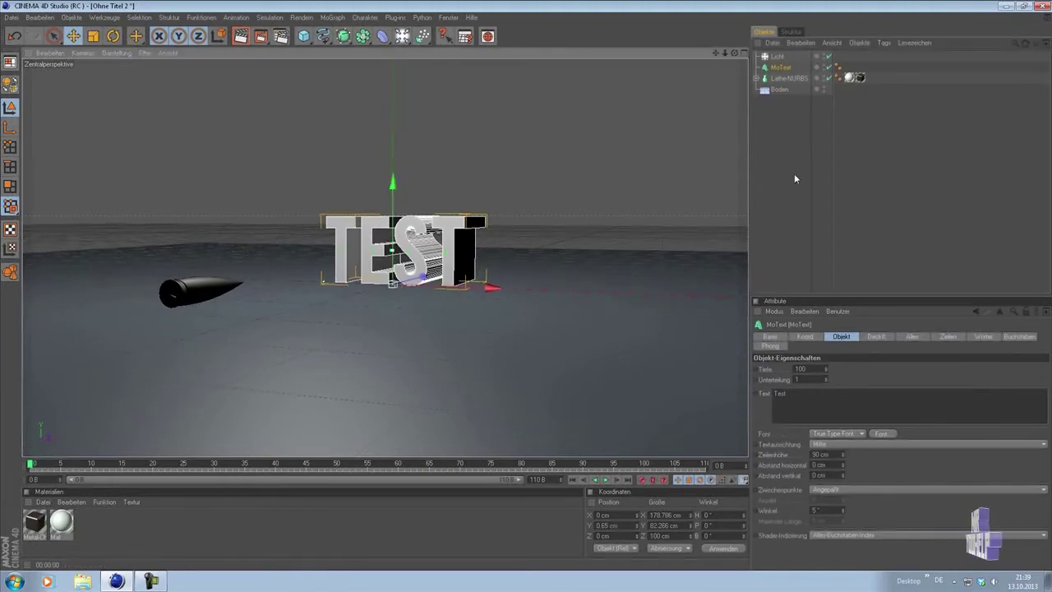
left_click(240, 36)
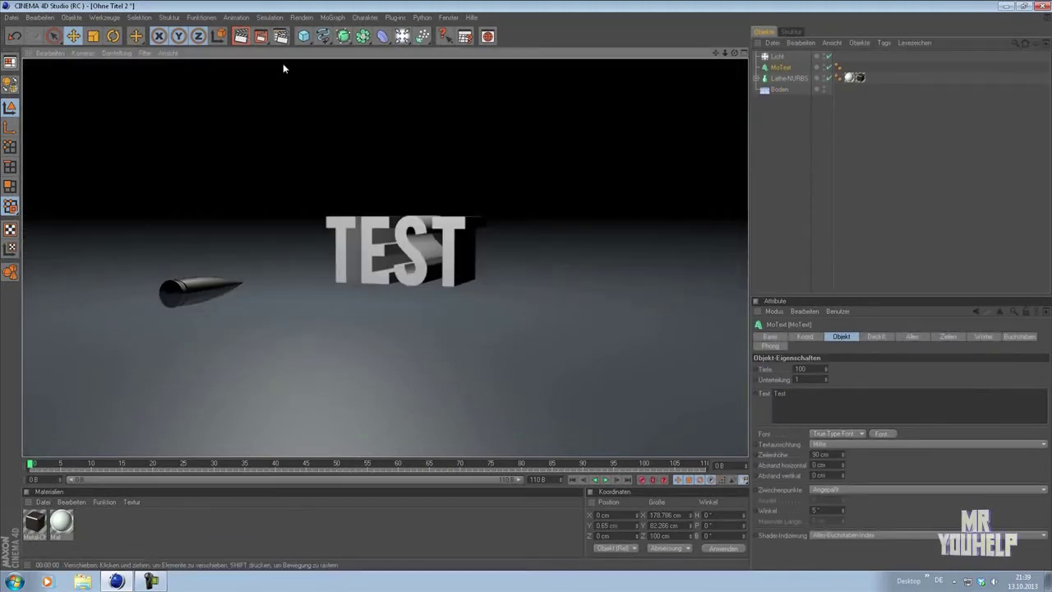
left_click(785, 67)
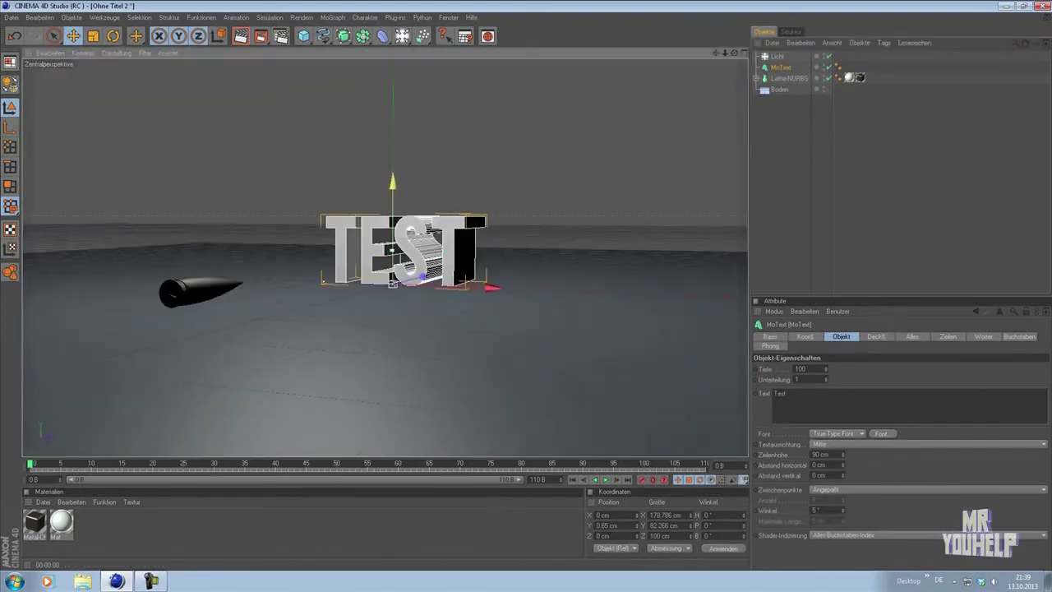
- Set the light's shadows to Shadow Maps (Soft) and render to check the floor shadows
left_click(782, 57)
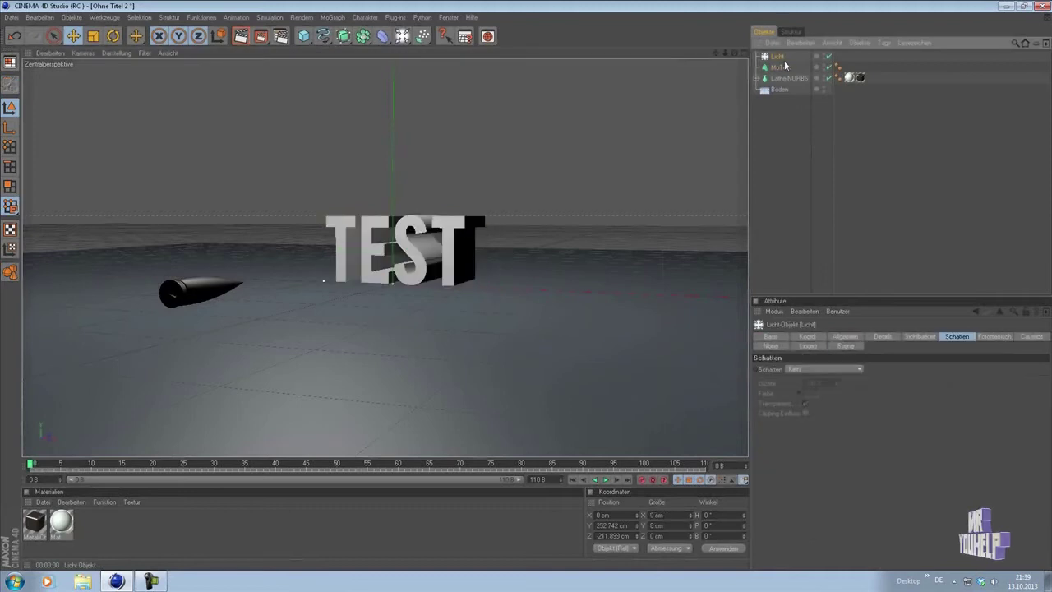
left_click(825, 369)
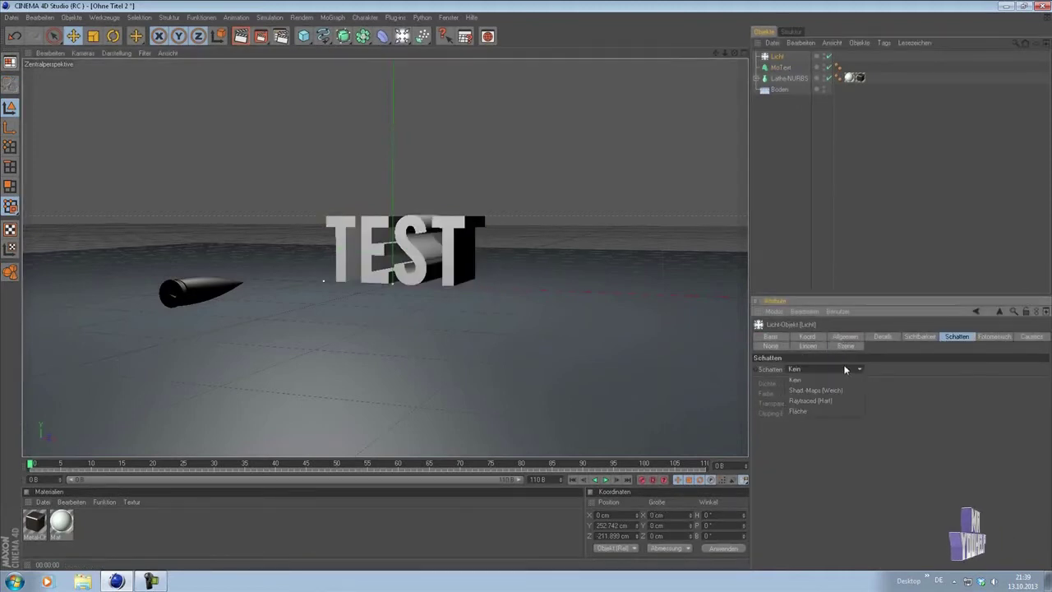
left_click(822, 391)
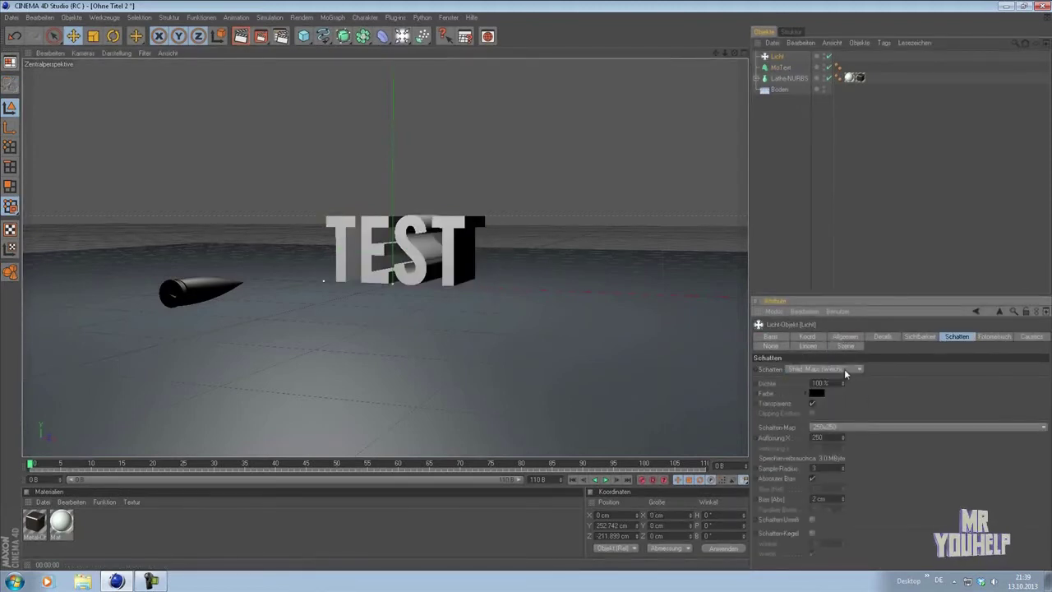
left_click(241, 36)
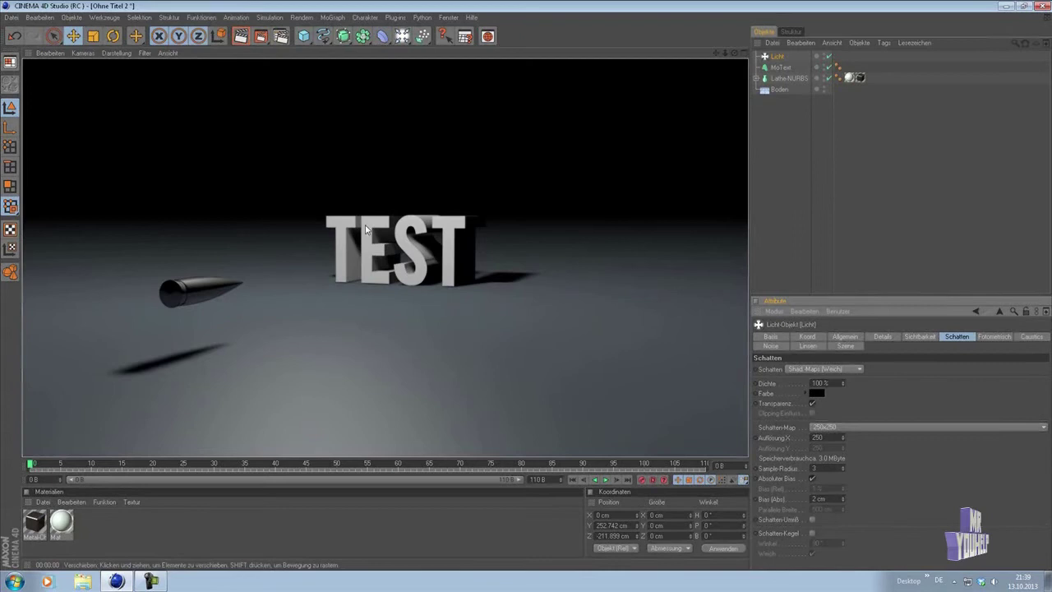
left_click_drag(739, 56, 820, 124)
left_click(820, 123)
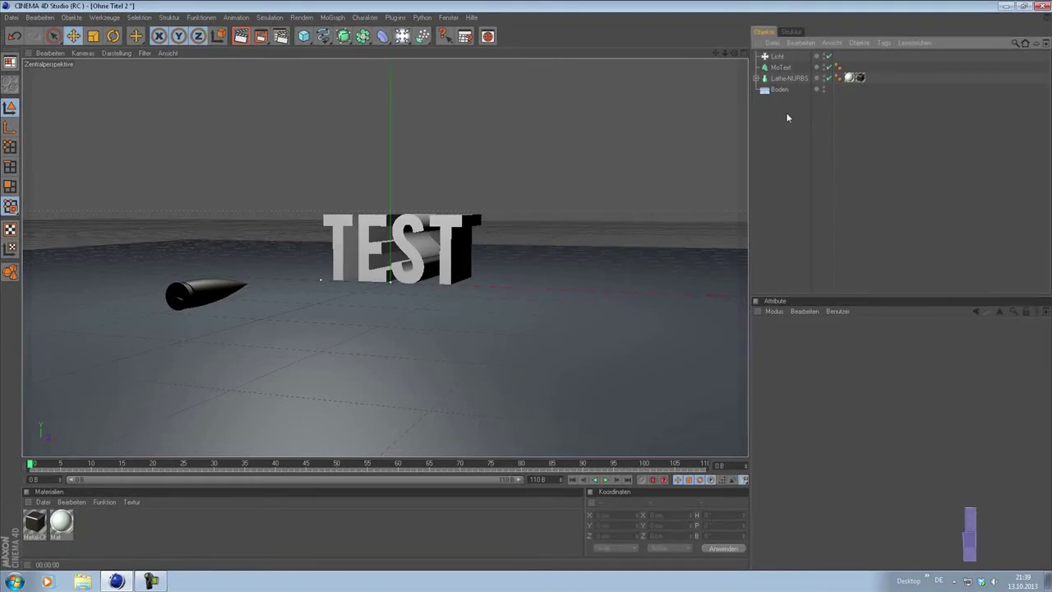
- Launch Thrausi from Plug-ins for the TEST MoText, then reposition and enlarge its window
left_click(781, 67)
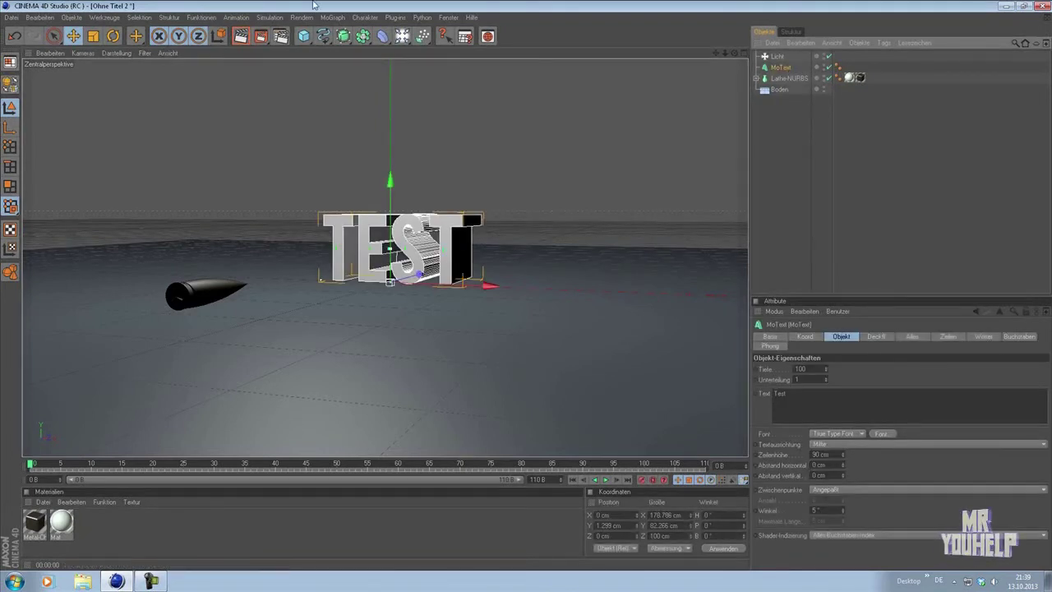
left_click(393, 17)
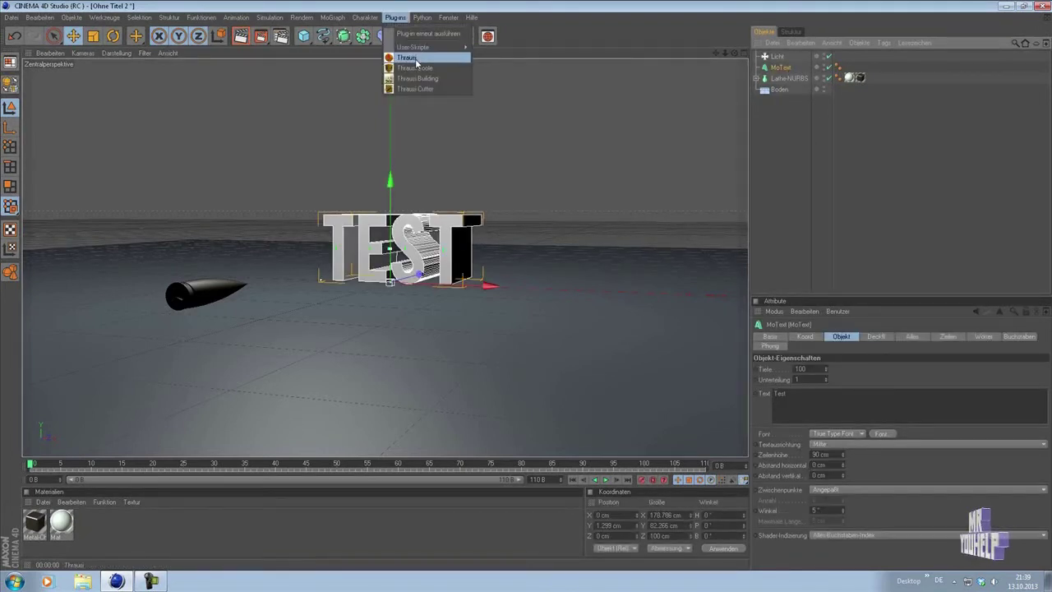
left_click(411, 58)
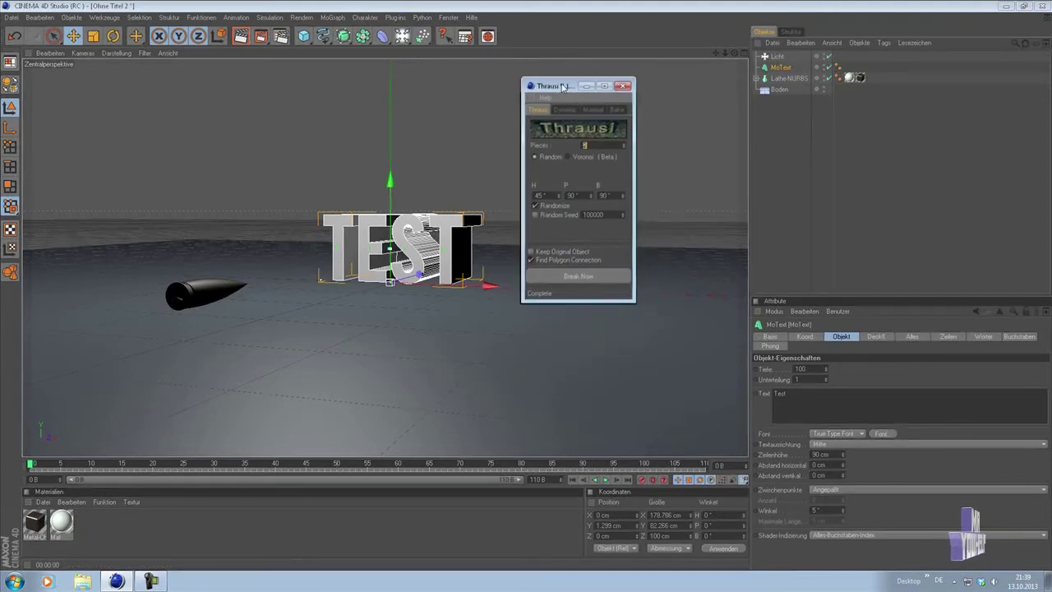
left_click_drag(595, 157, 564, 78)
mouse_move(636, 294)
left_mouse_down()
mouse_move(667, 334)
mouse_move(656, 335)
left_mouse_up()
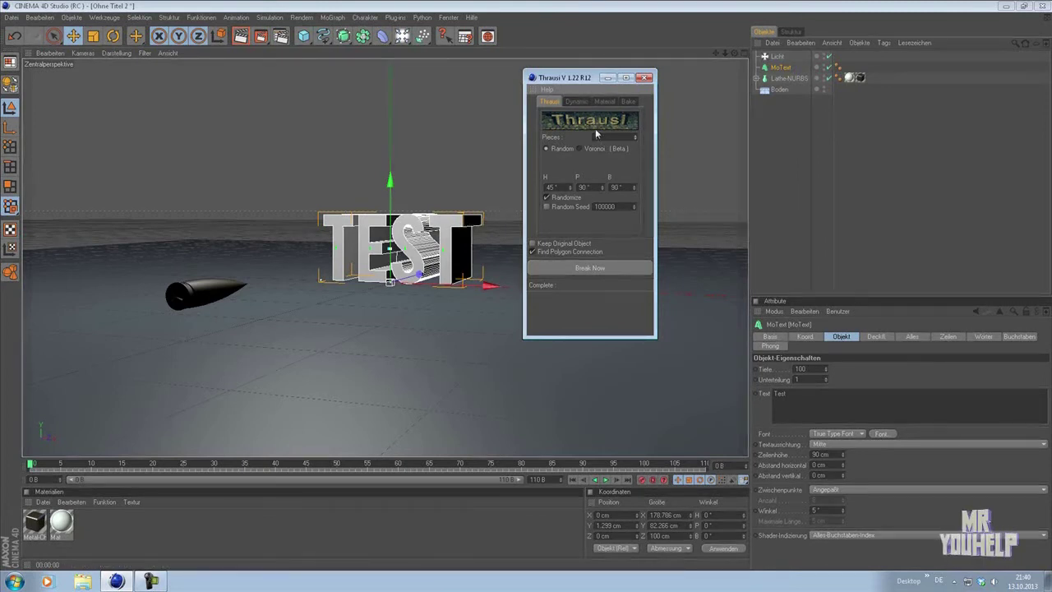
- Set Thrausi's Dynamic mode to On Collision and break TEST into pieces with Break Now
left_click(585, 102)
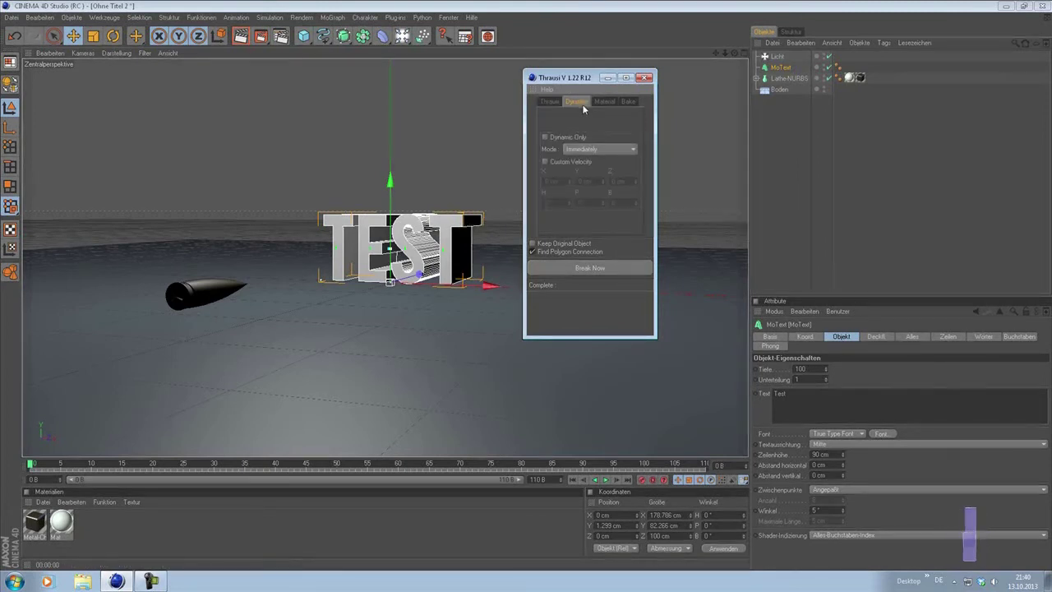
left_click(633, 149)
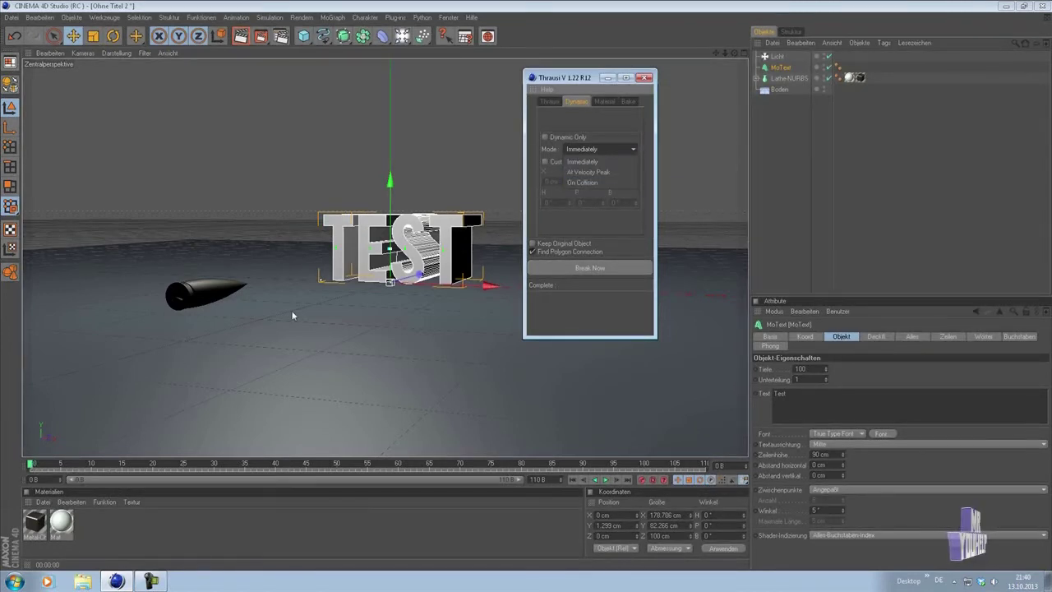
left_click(597, 182)
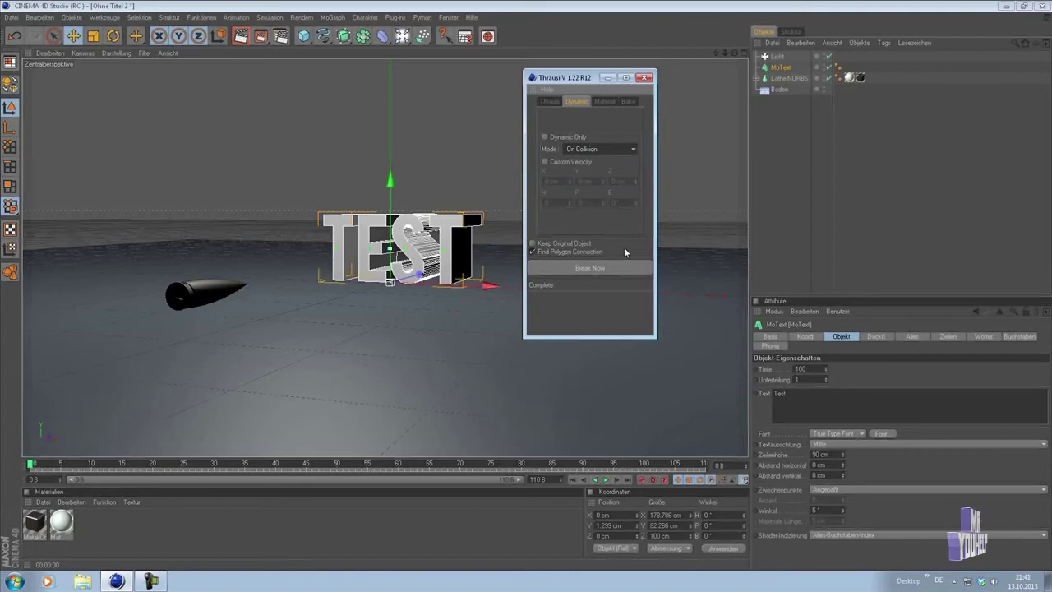
left_click(604, 101)
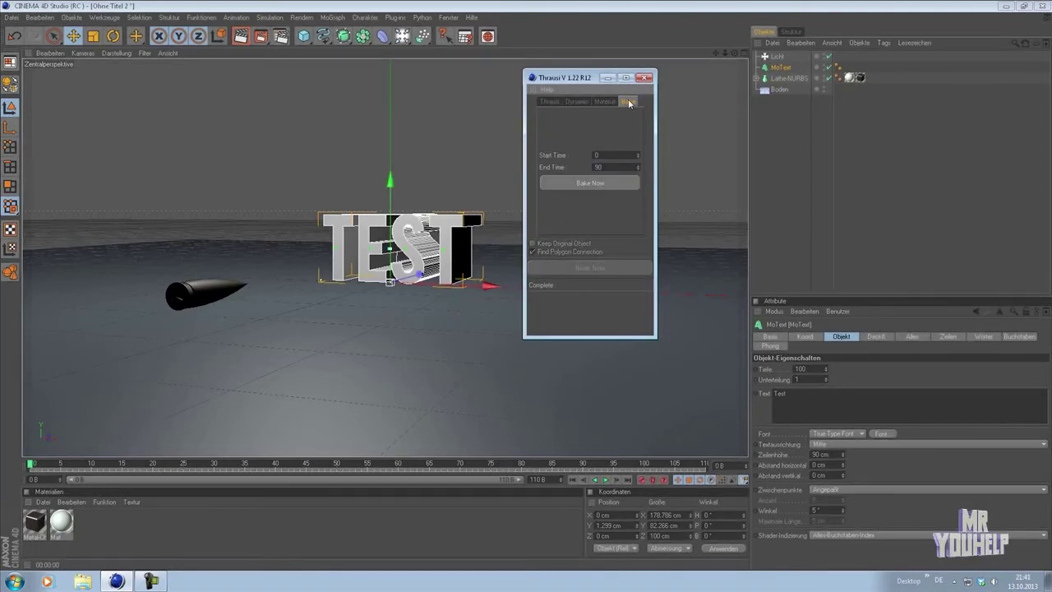
left_click(577, 102)
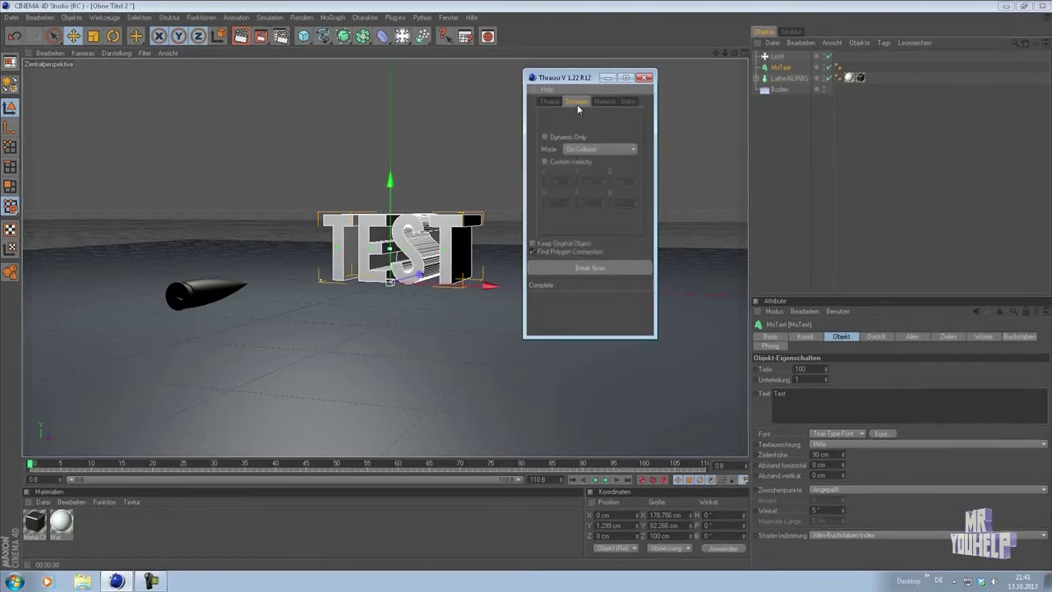
left_click(588, 267)
left_click(587, 267)
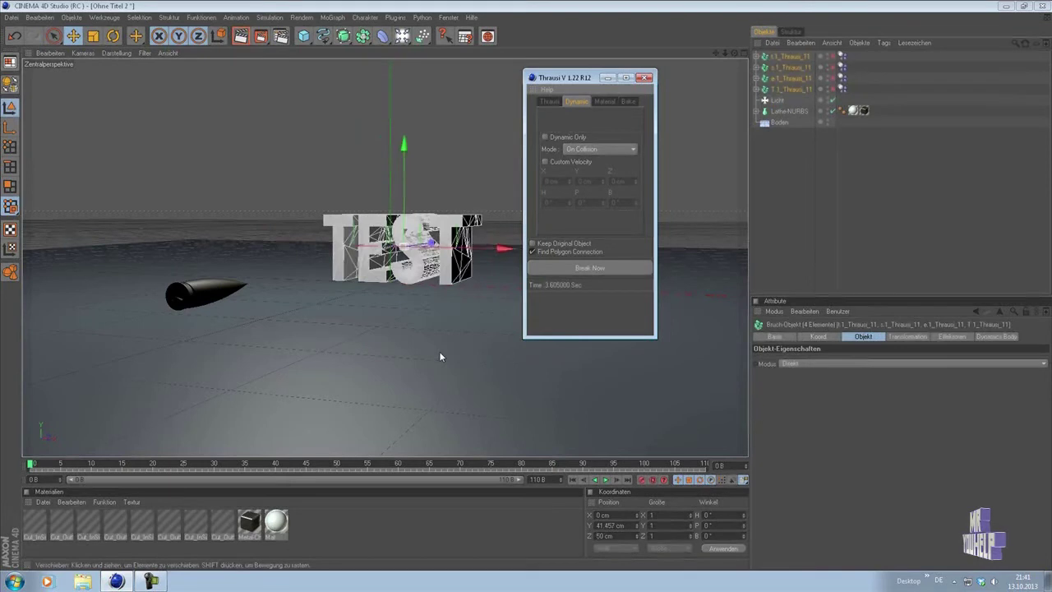
- Close Thrausi, inspect the T fracture object's pieces and Dynamics Body settings, then scrub the timeline
left_click(646, 77)
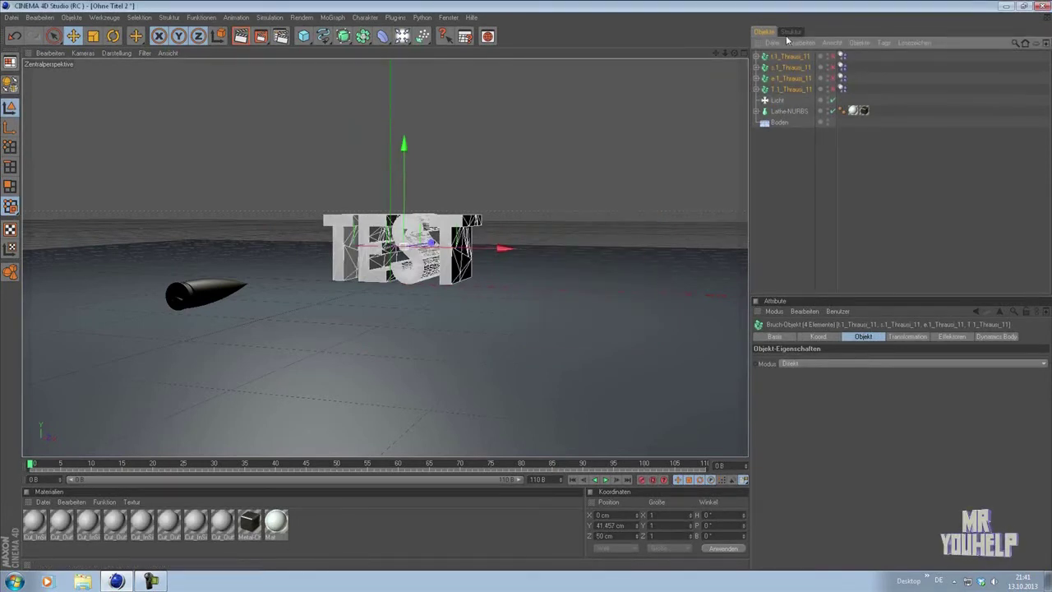
left_click(803, 90)
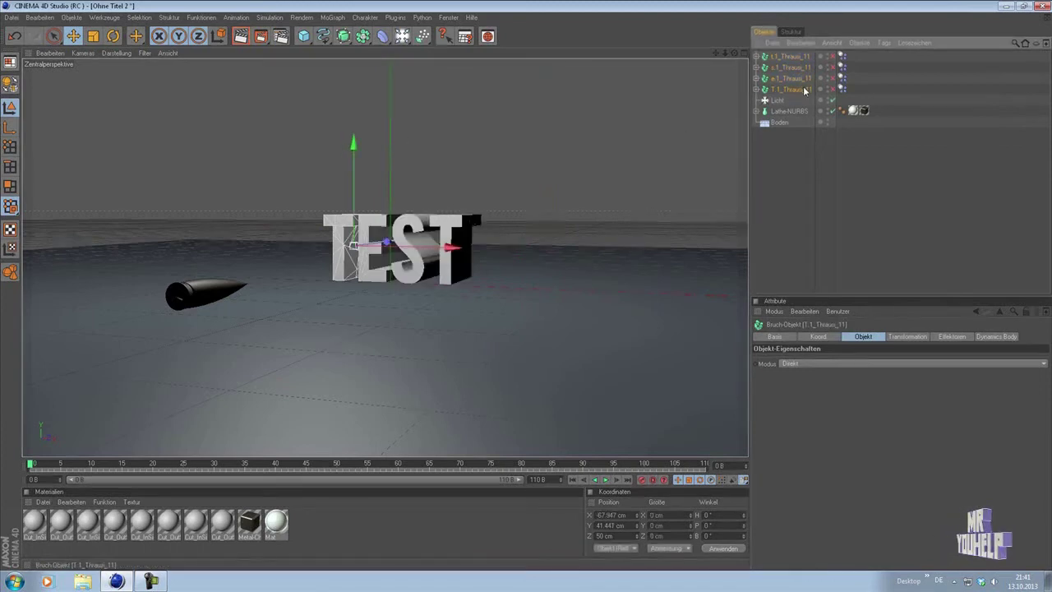
left_click(756, 88)
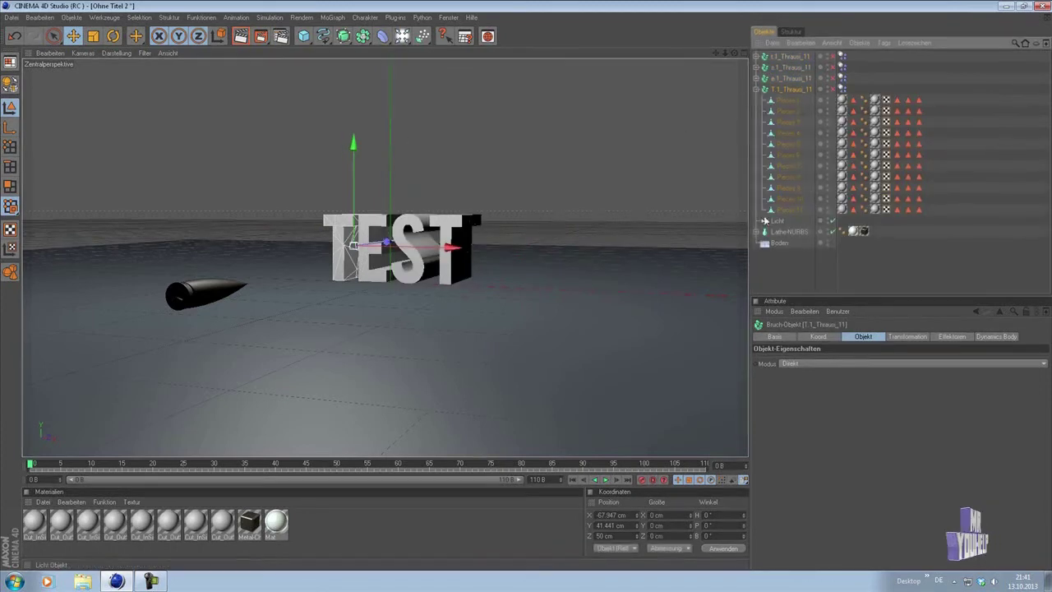
left_click(756, 89)
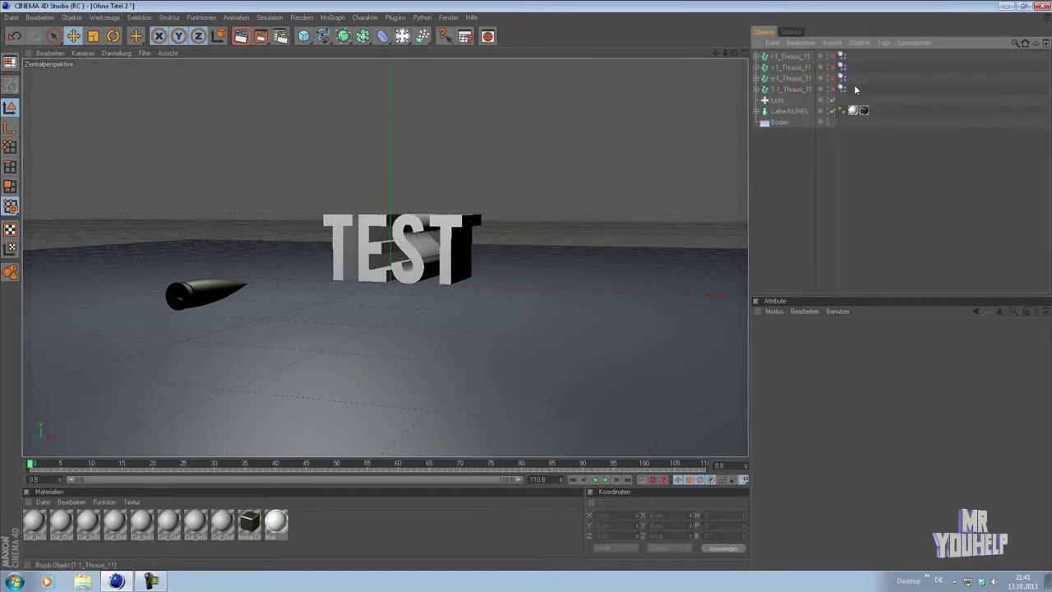
left_click(842, 89)
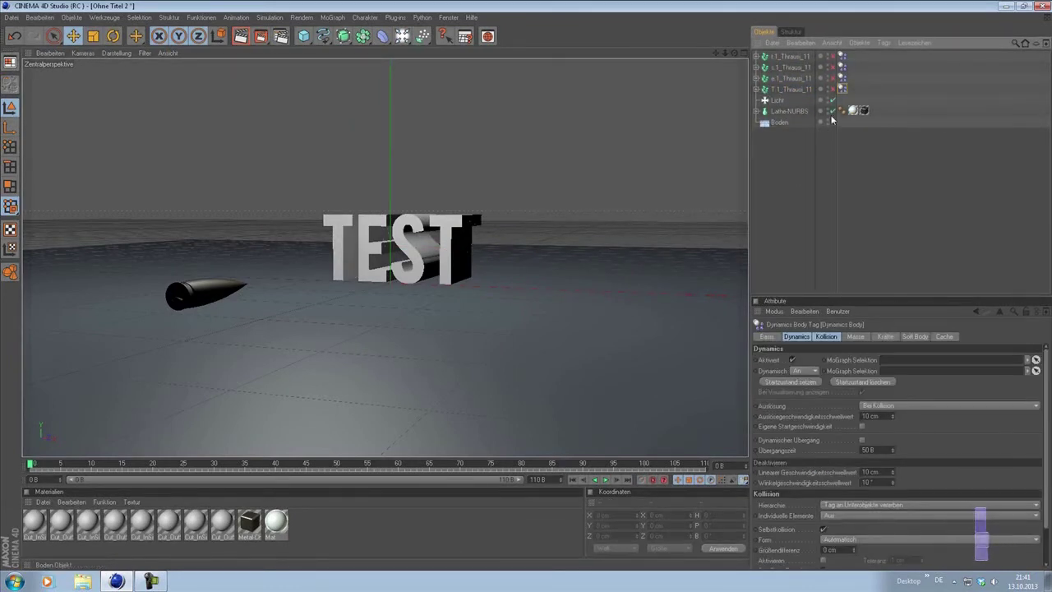
left_click(803, 135)
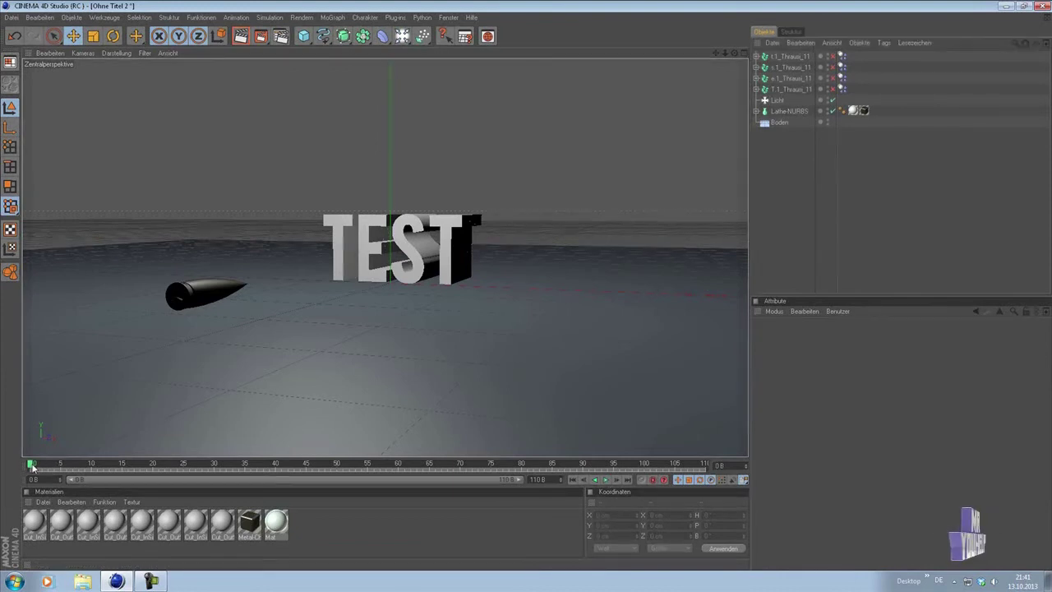
left_click_drag(33, 467, 247, 465)
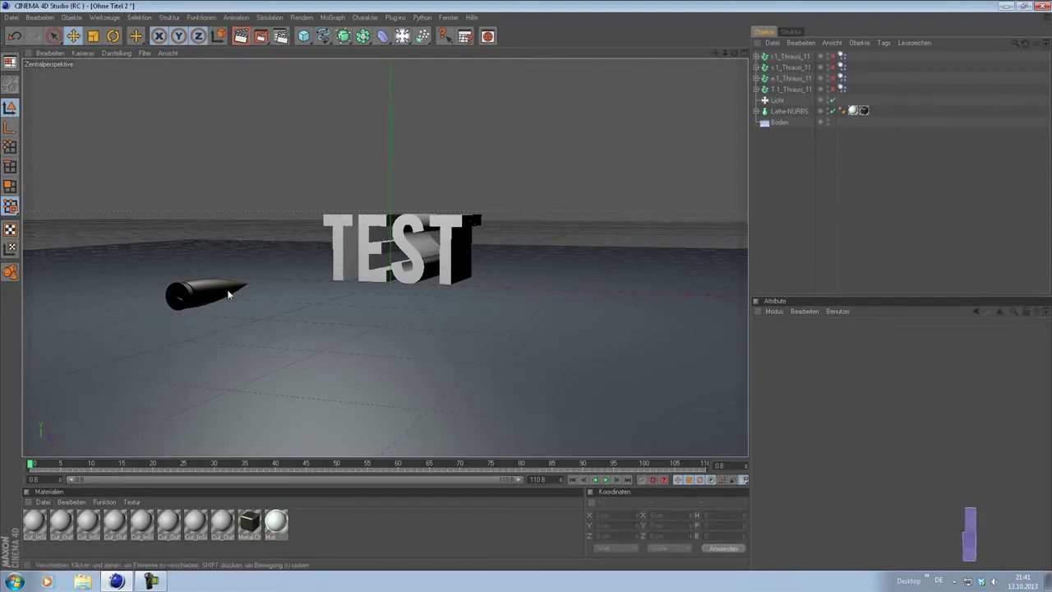
- Add a Dynamics Body tag to Boden and check that its Dynamic setting is Off
left_click(781, 123)
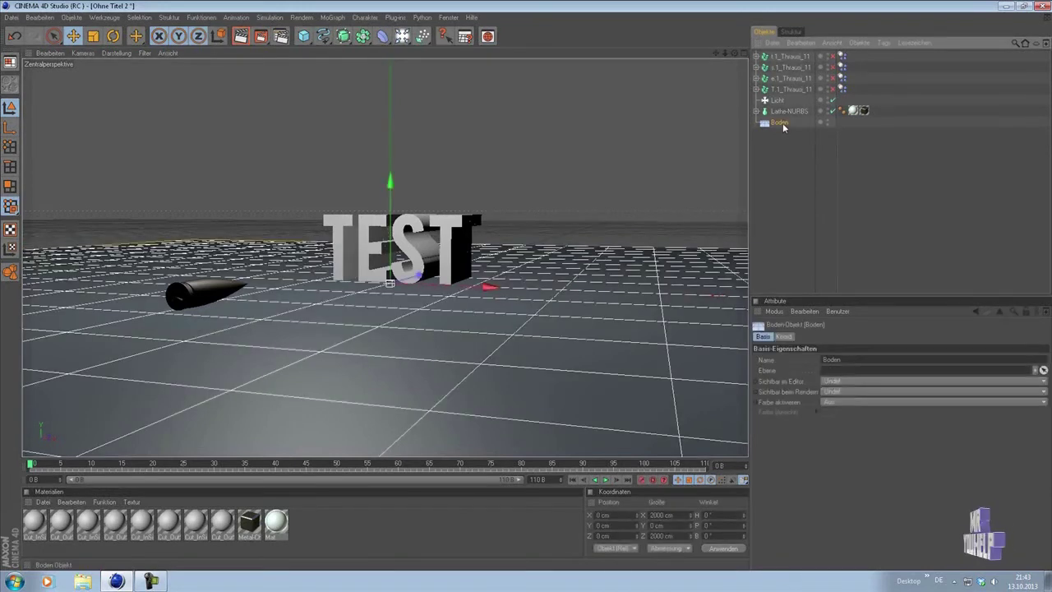
right_click(783, 126)
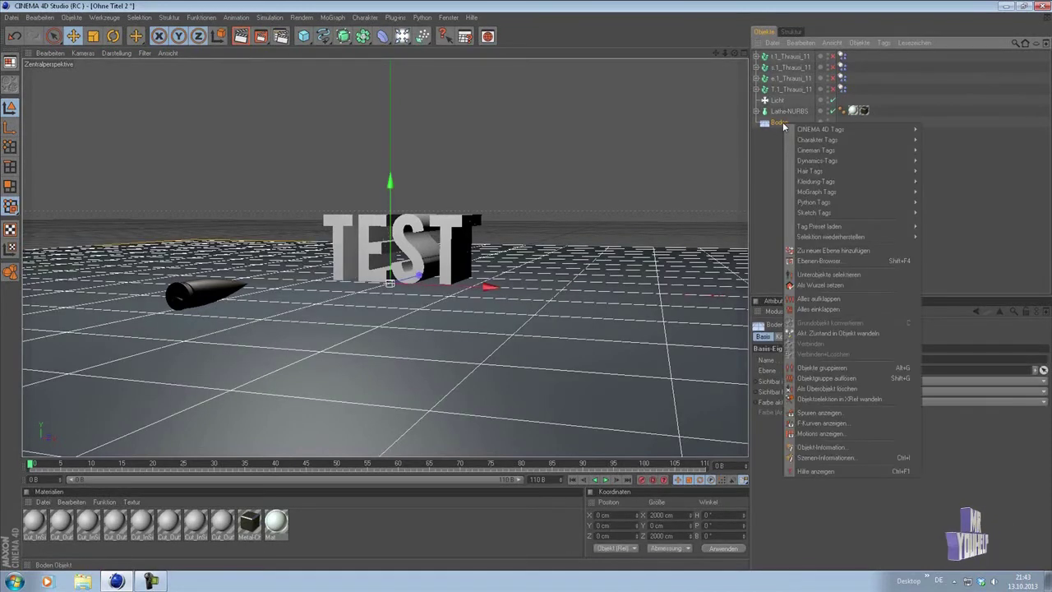
mouse_move(816, 160)
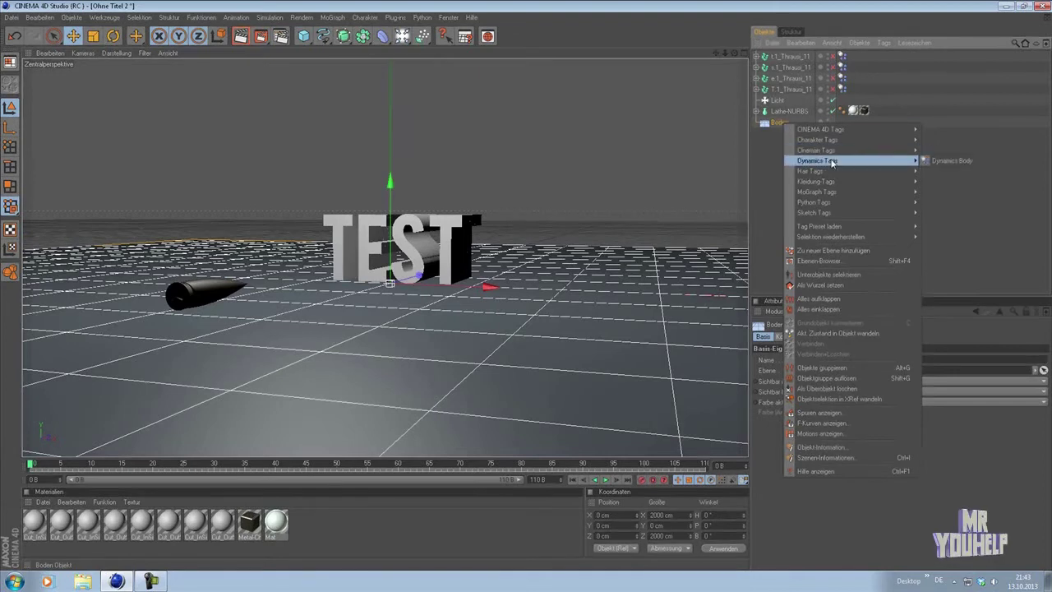
left_click(941, 161)
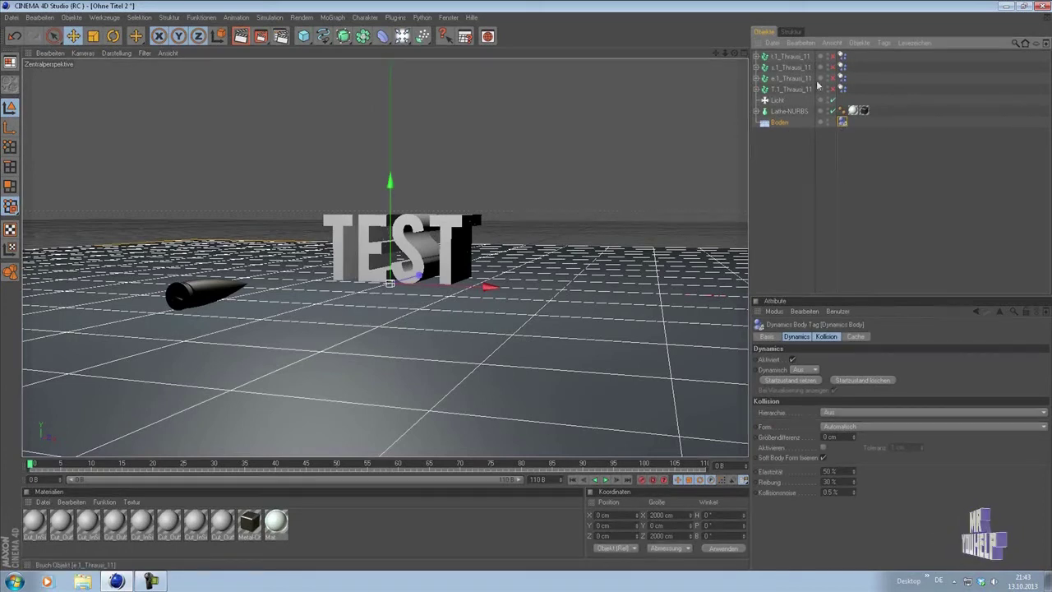
left_click(791, 88)
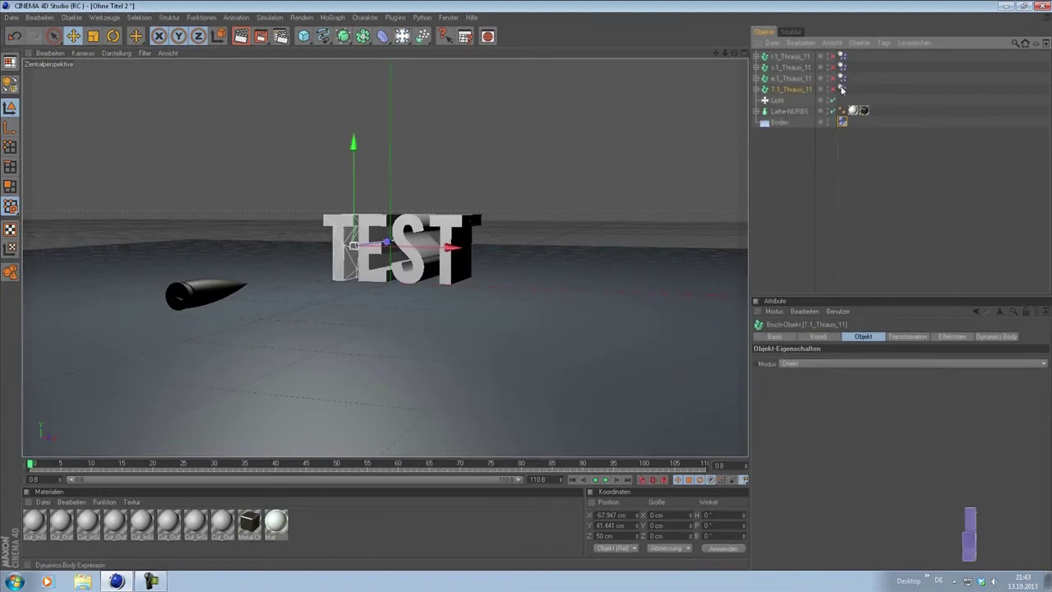
left_click(843, 122)
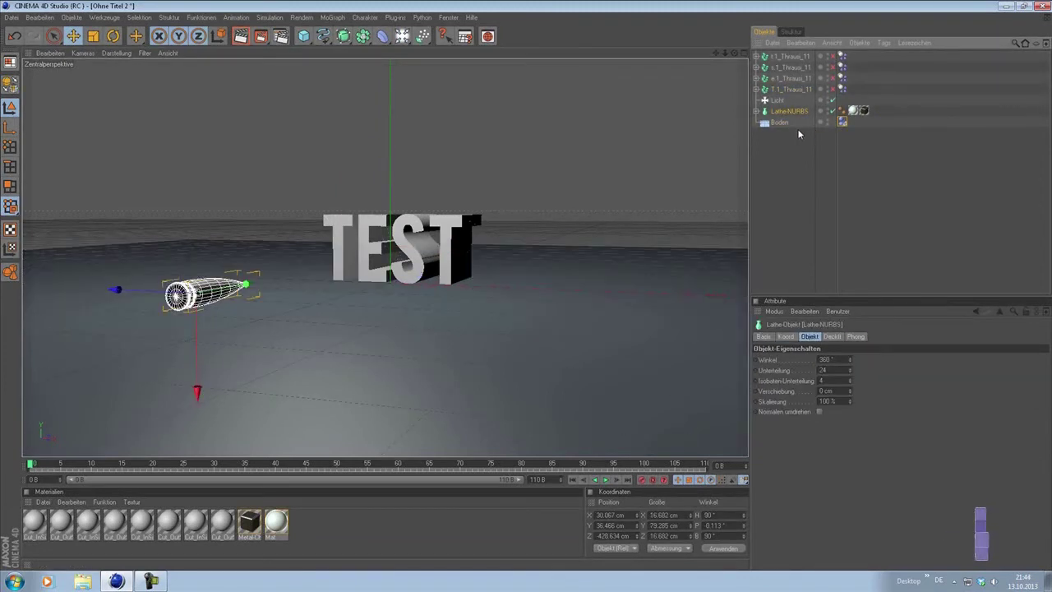
- Rename the lathe bullet object to Pistolenkugel
double_click(796, 111)
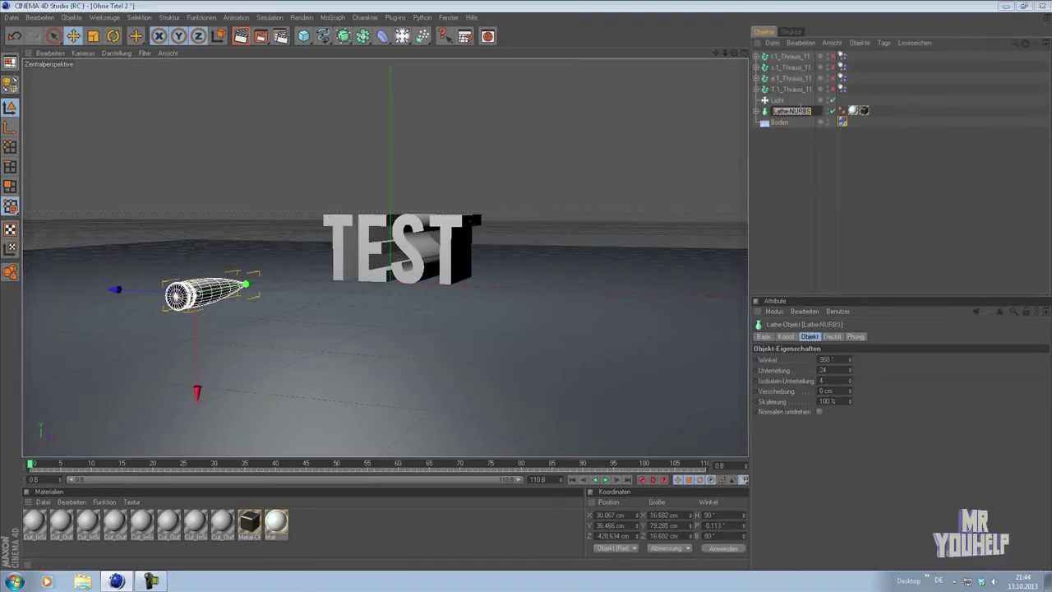
type("R")
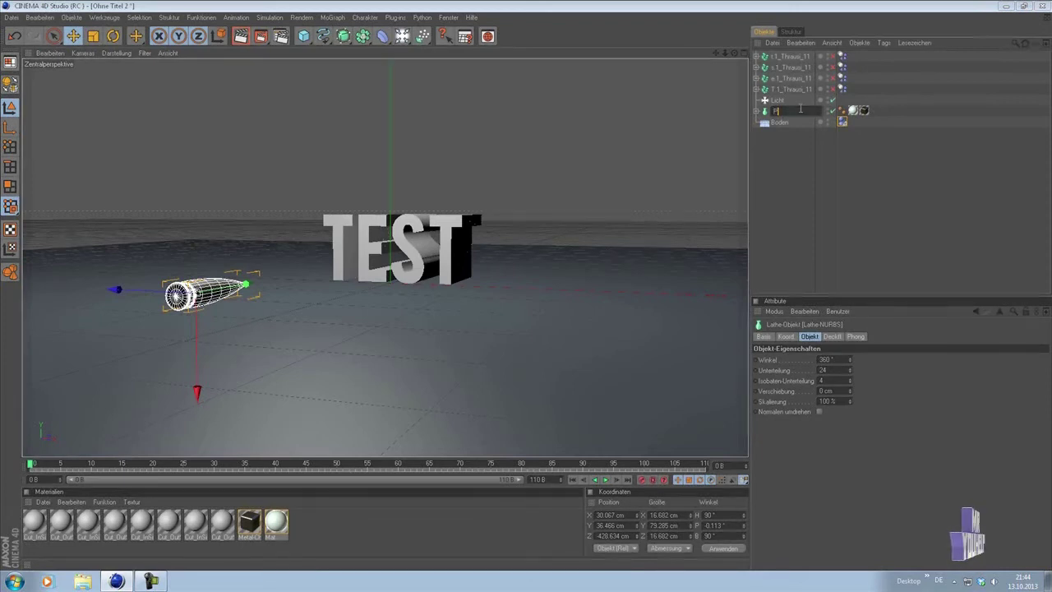
type("lenkugel")
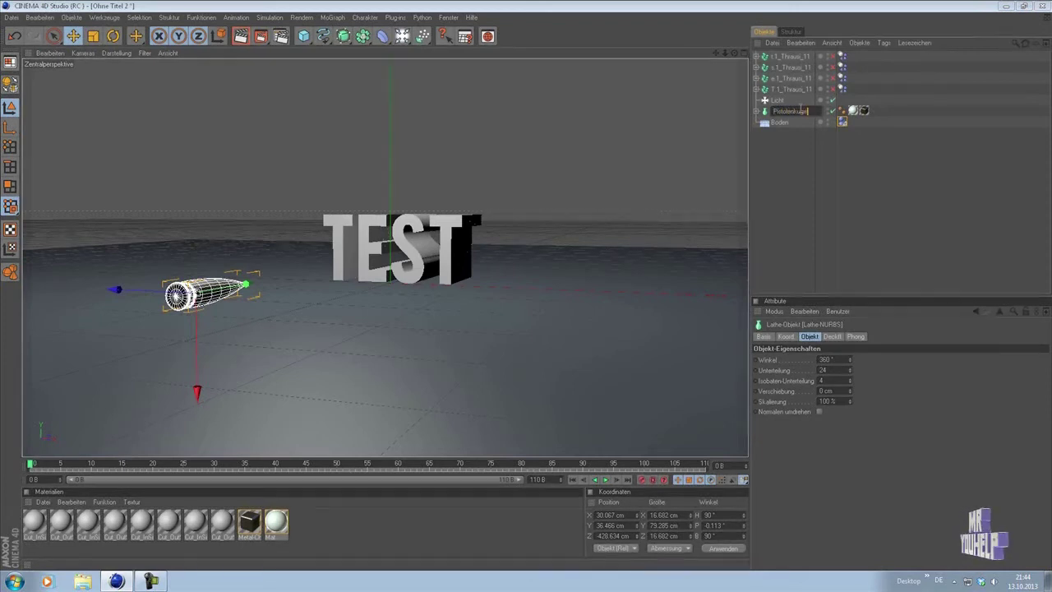
key("Return")
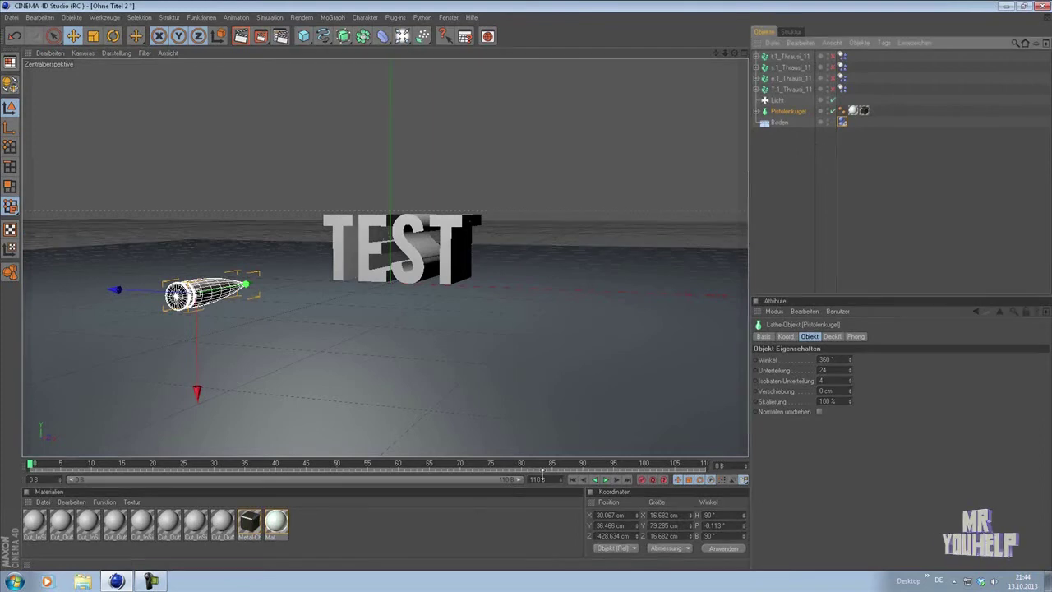
- Inspect the bullet's profile spline in its hierarchy, then reselect Pistolenkugel
left_click(803, 203)
left_click(756, 111)
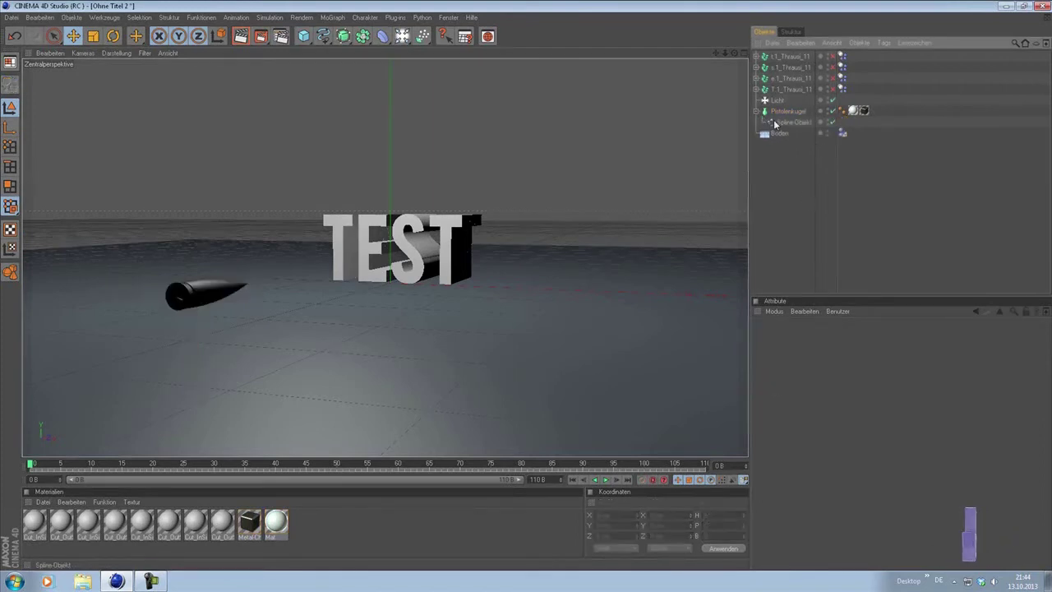
left_click(777, 123)
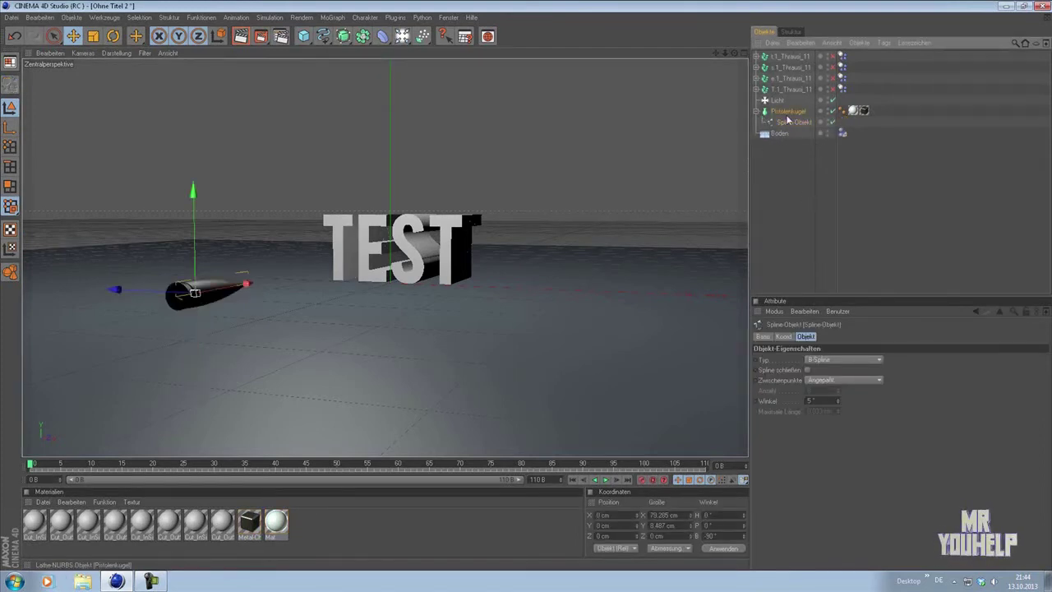
left_click(787, 112)
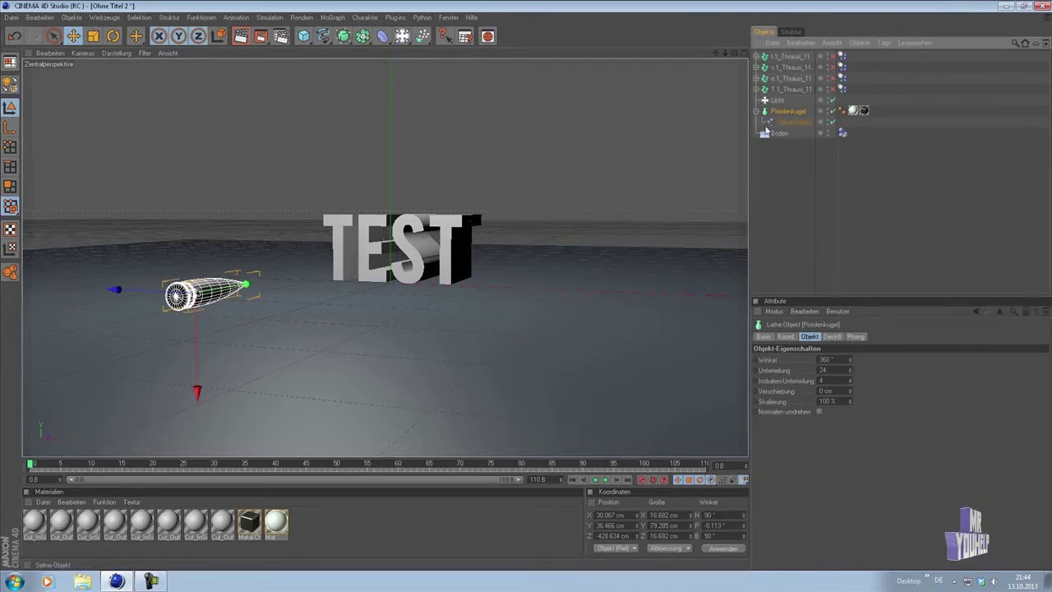
left_click(794, 141)
left_click(791, 122)
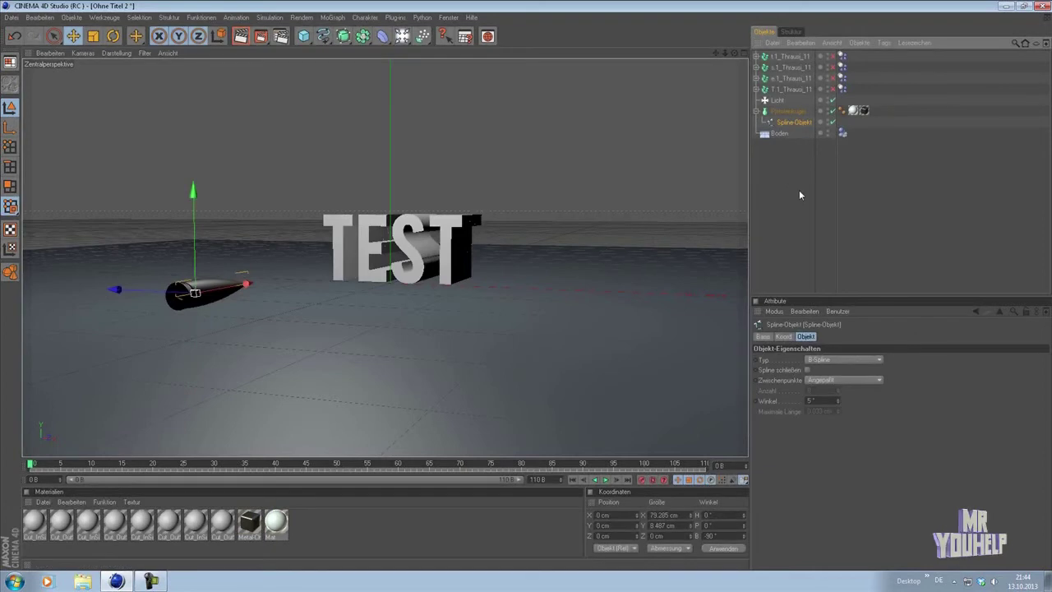
left_click(757, 111)
left_click(774, 113)
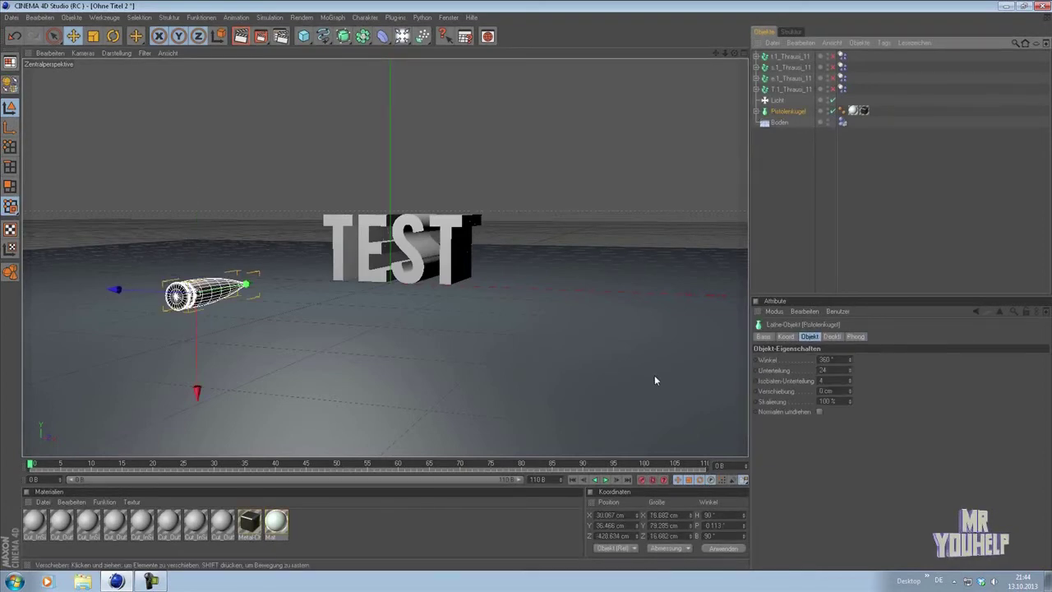
- With Auto Keyframing on, key the bullet far left of the letters (Z about -837) at frame 0
left_click(655, 482)
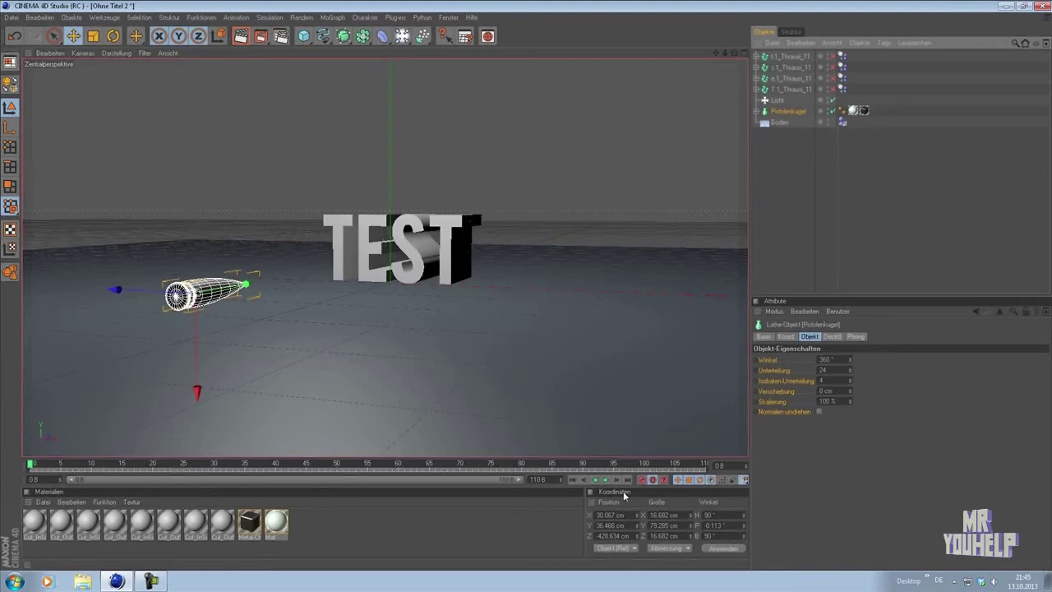
left_click_drag(238, 286, 180, 296)
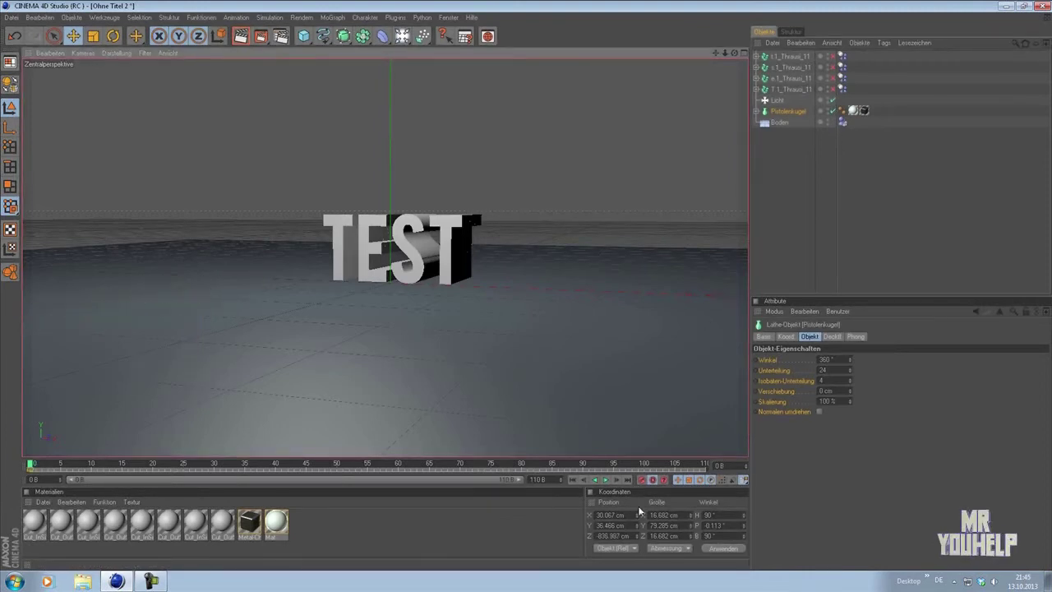
left_click_drag(747, 56, 773, 90)
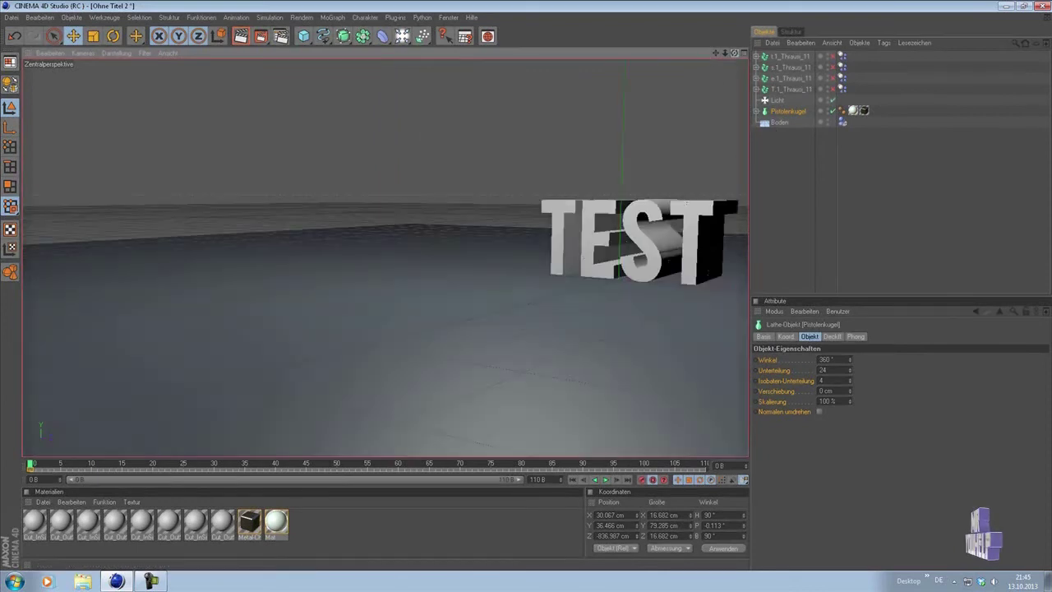
left_click_drag(735, 52, 476, 229)
mouse_move(490, 287)
left_mouse_down("alt")
mouse_move(509, 298)
mouse_move(597, 259)
left_mouse_up("alt")
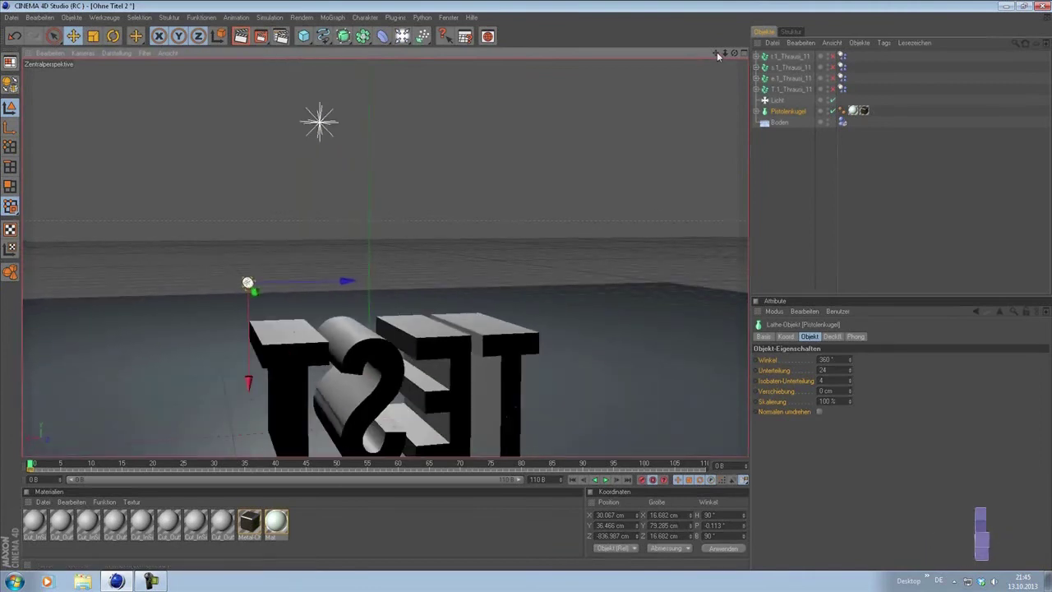
mouse_move(717, 52)
left_mouse_down()
mouse_move(743, 55)
mouse_move(723, 56)
left_mouse_up()
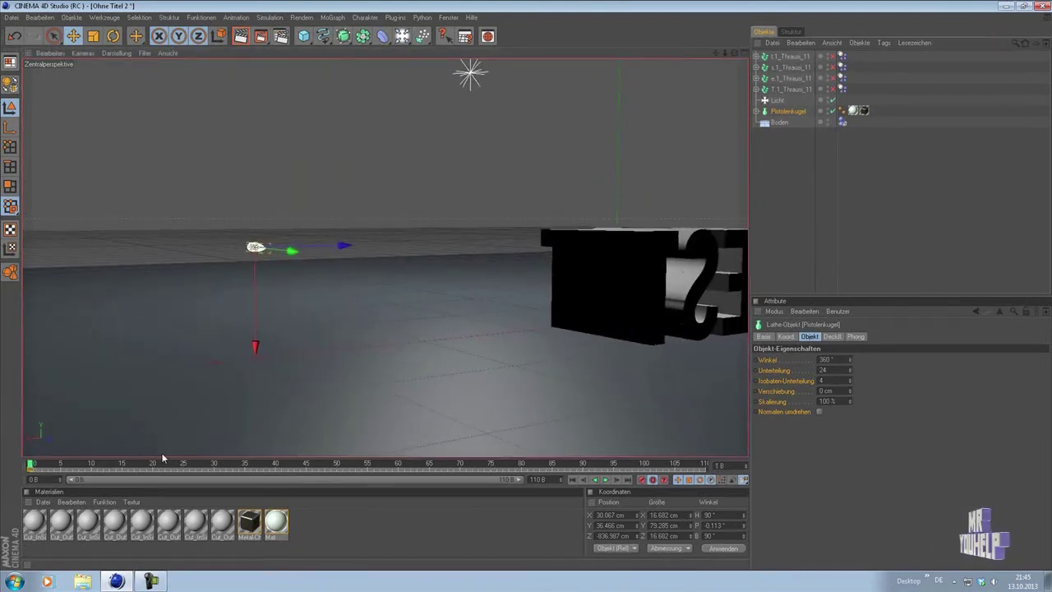
- At frame 86, key the bullet past the letters at Z 337.5, then scrub to check its flight
left_click_drag(162, 463, 559, 464)
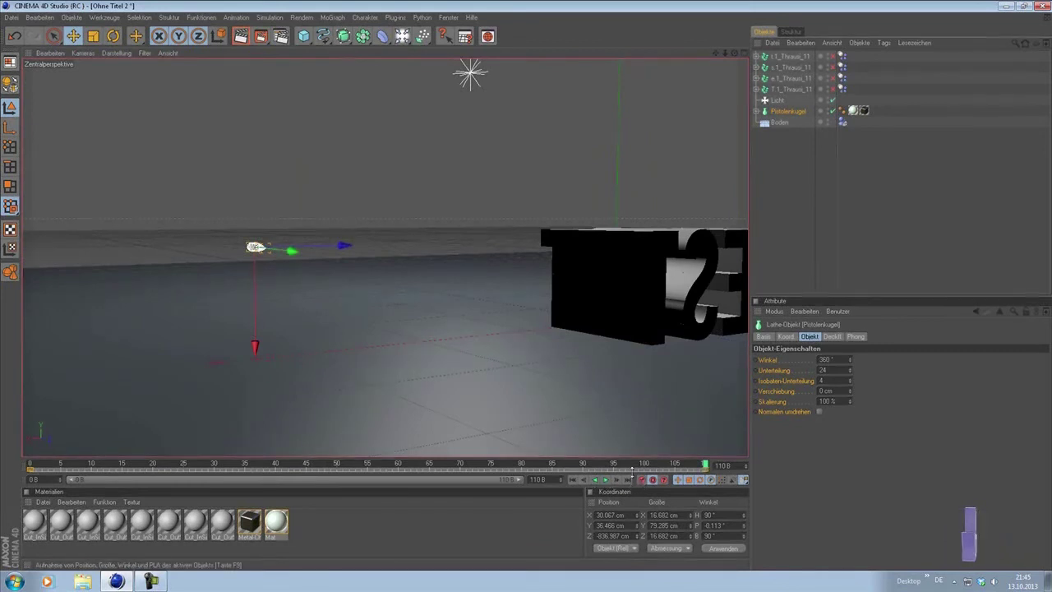
left_click_drag(292, 251, 616, 287)
left_click_drag(263, 248, 289, 249)
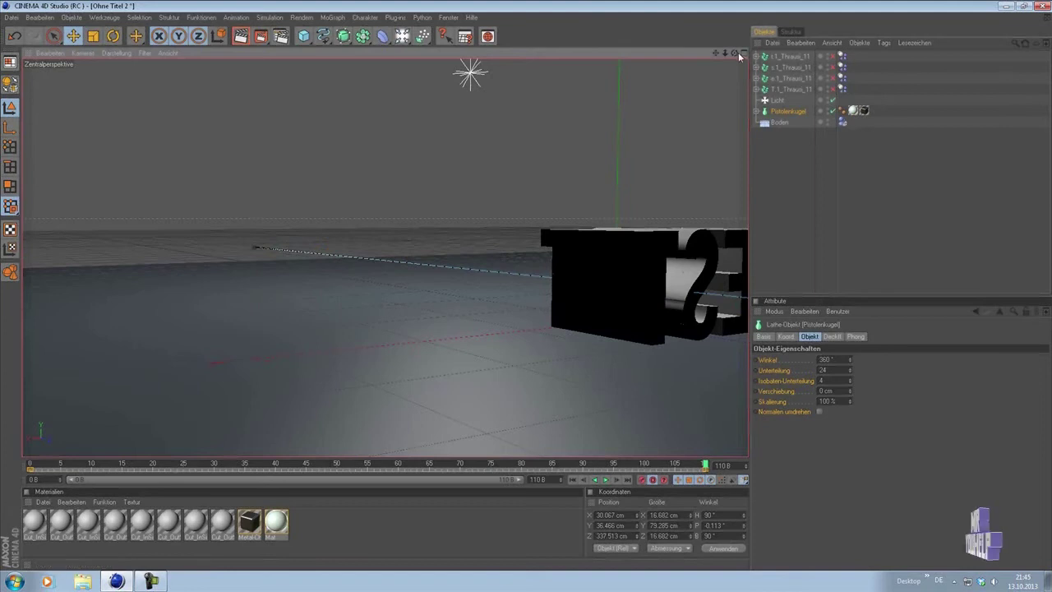
left_click_drag(734, 53, 737, 56)
left_click(556, 306)
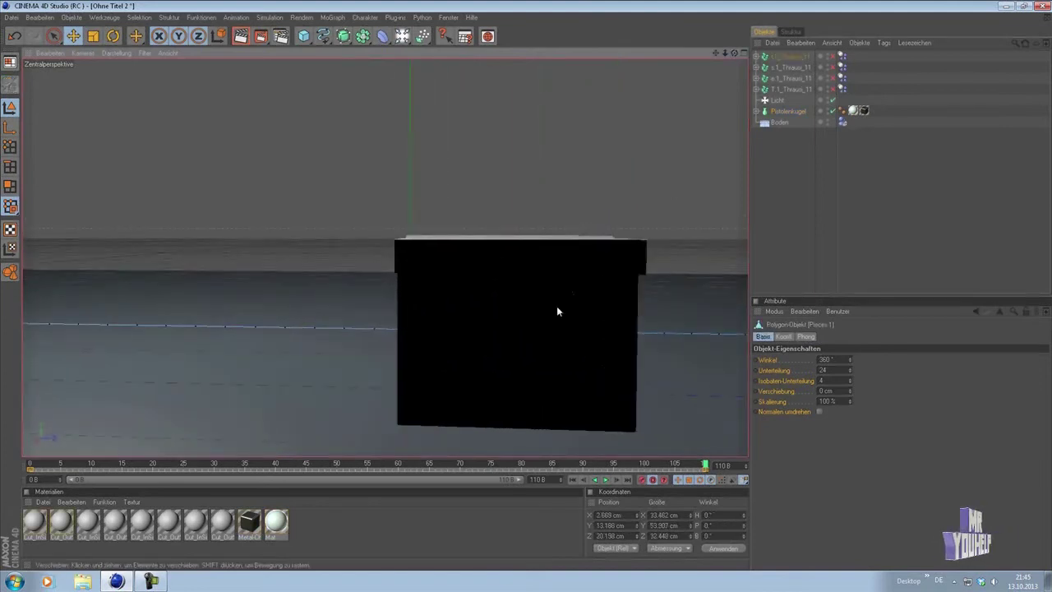
mouse_move(732, 54)
left_mouse_down()
mouse_move(679, 297)
mouse_move(679, 271)
left_mouse_up()
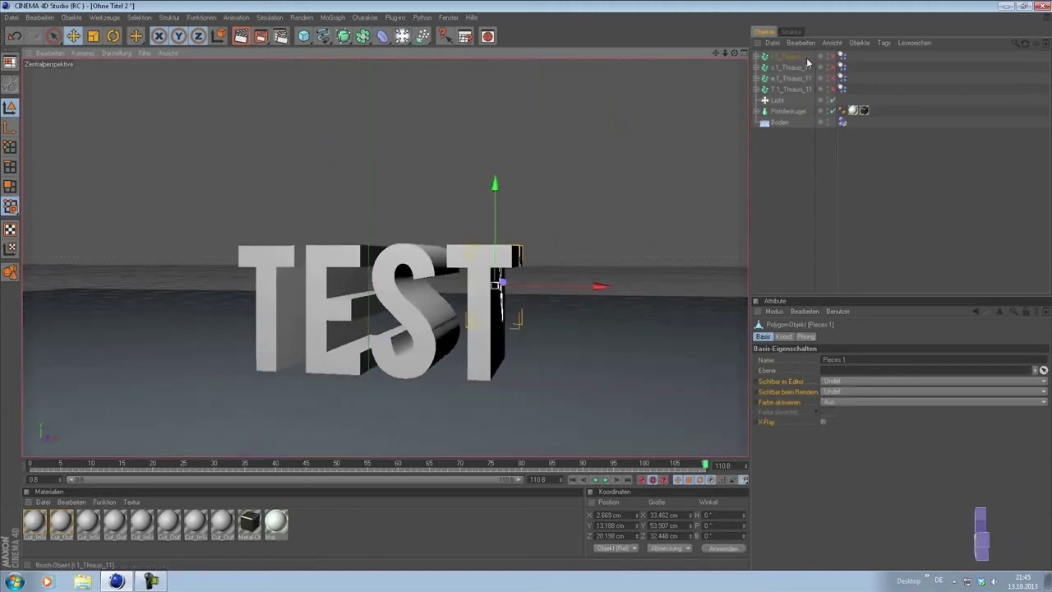
left_click(485, 291)
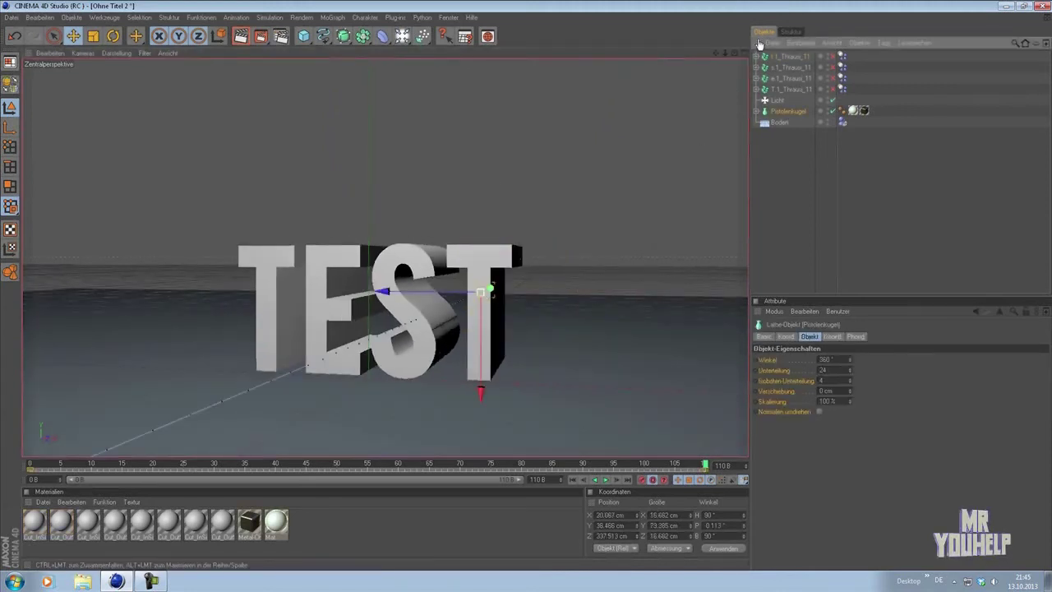
mouse_move(734, 53)
left_mouse_down()
mouse_move(715, 57)
mouse_move(723, 49)
mouse_move(618, 286)
left_mouse_up()
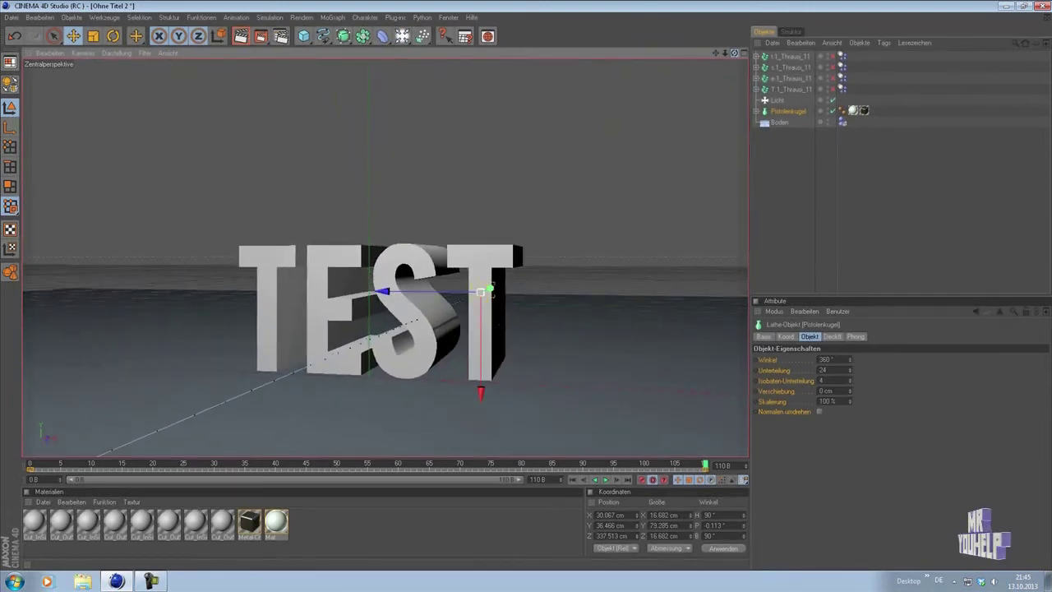
left_click_drag(705, 466, 56, 463)
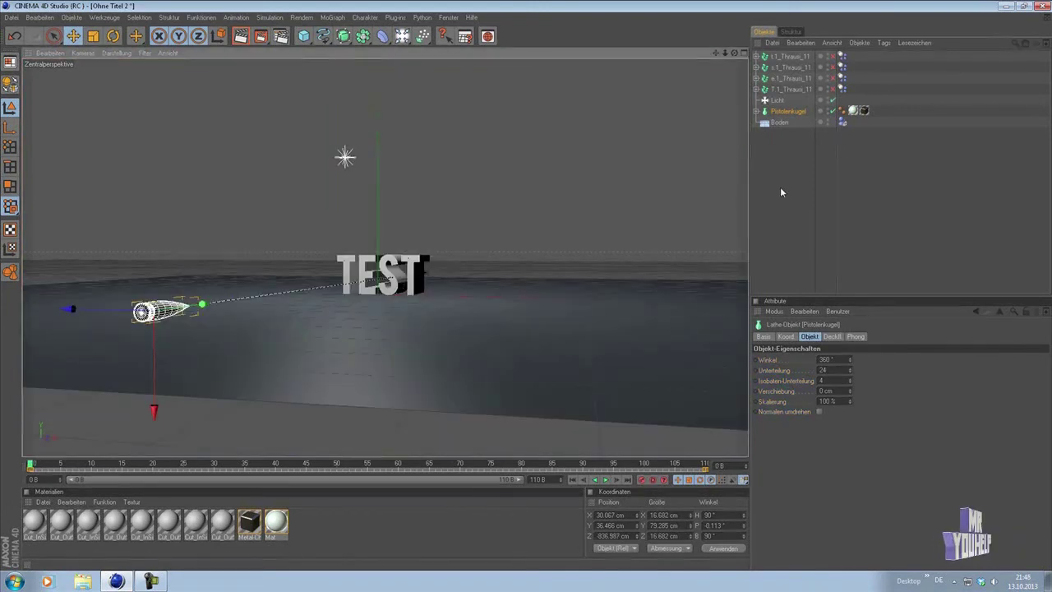
- Add a Dynamics Body tag to the Pistolenkugel bullet, test-play it, and rewind to frame 0
right_click(790, 112)
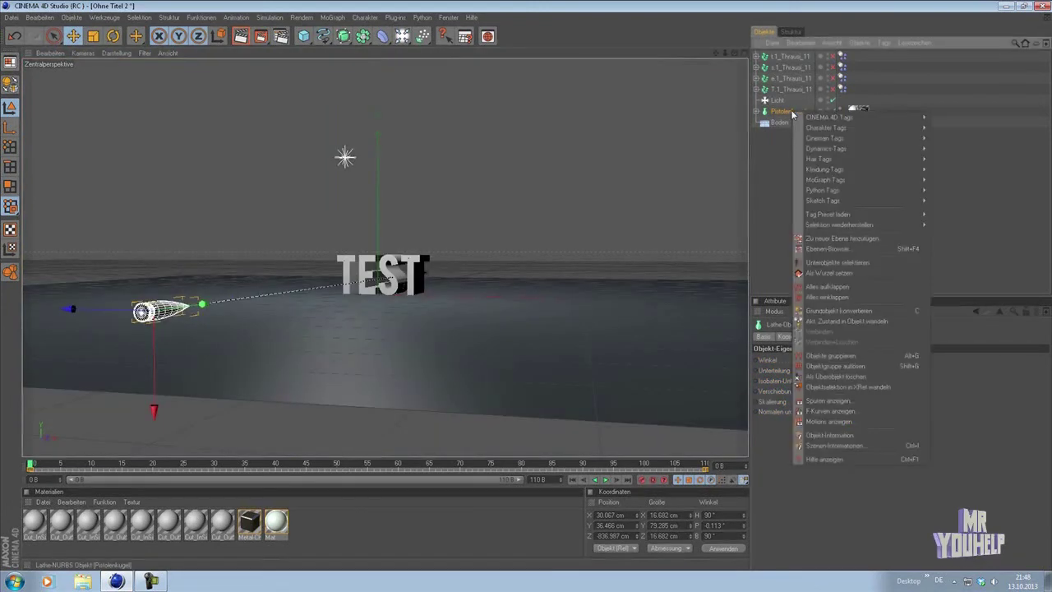
left_click(943, 149)
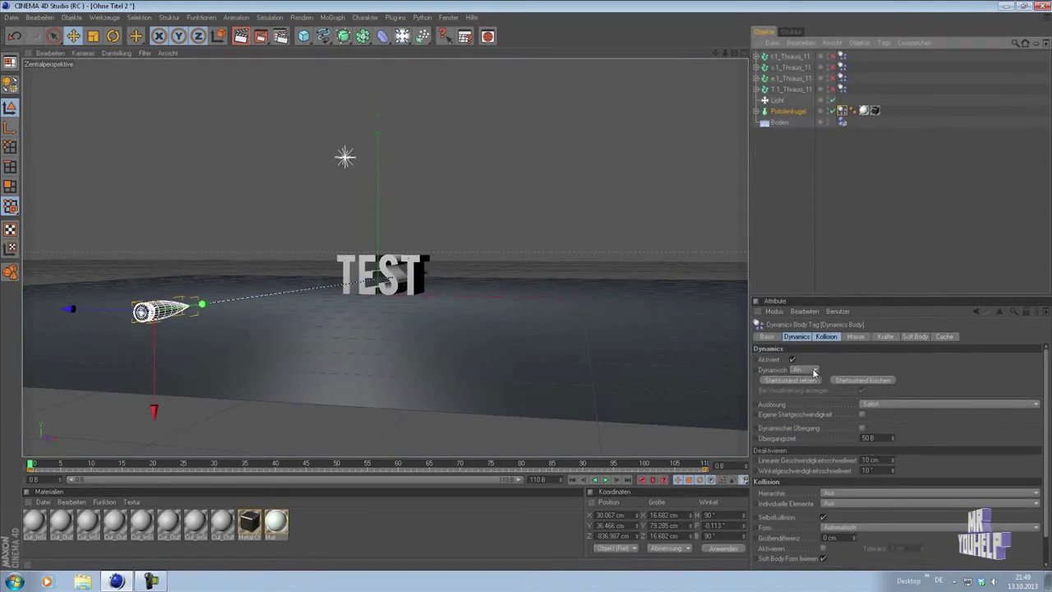
left_click(606, 480)
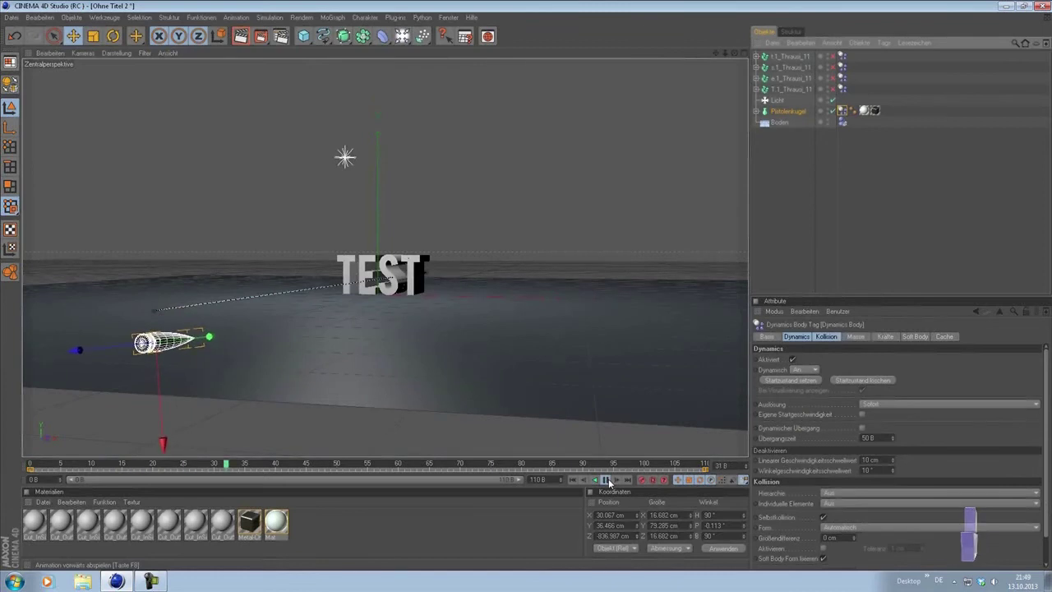
left_click(607, 480)
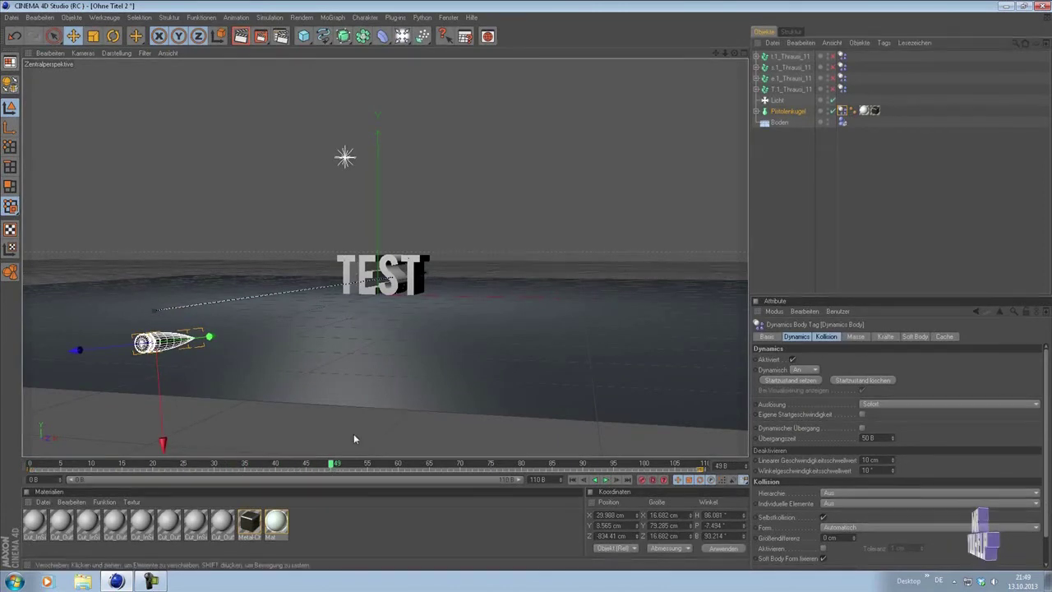
left_click_drag(333, 463, 30, 465)
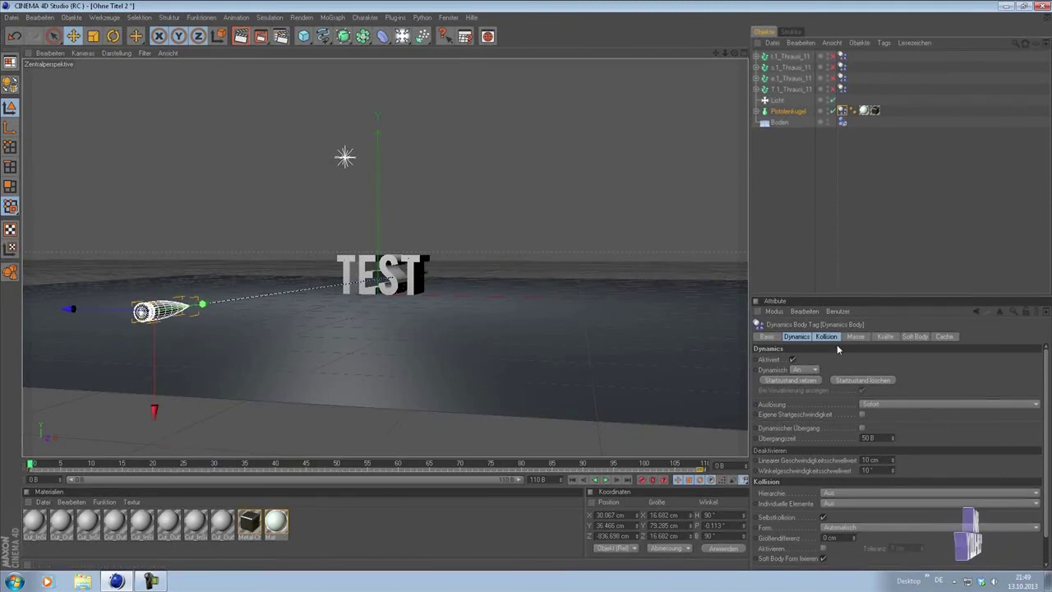
- Set the bullet's Dynamic option to Off in its Dynamics settings
left_click(887, 337)
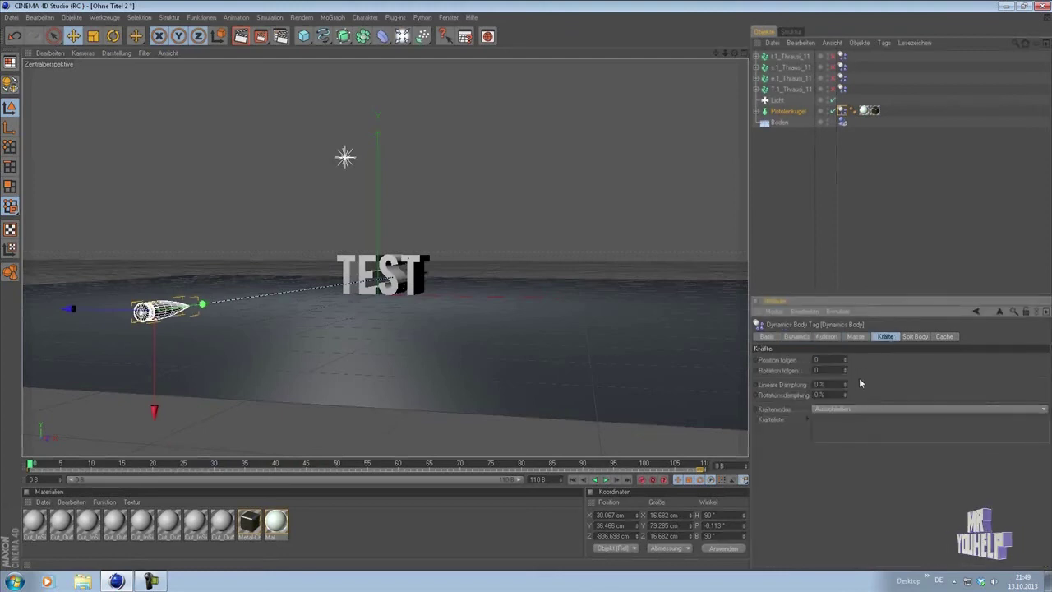
left_click(826, 337)
left_click(795, 337)
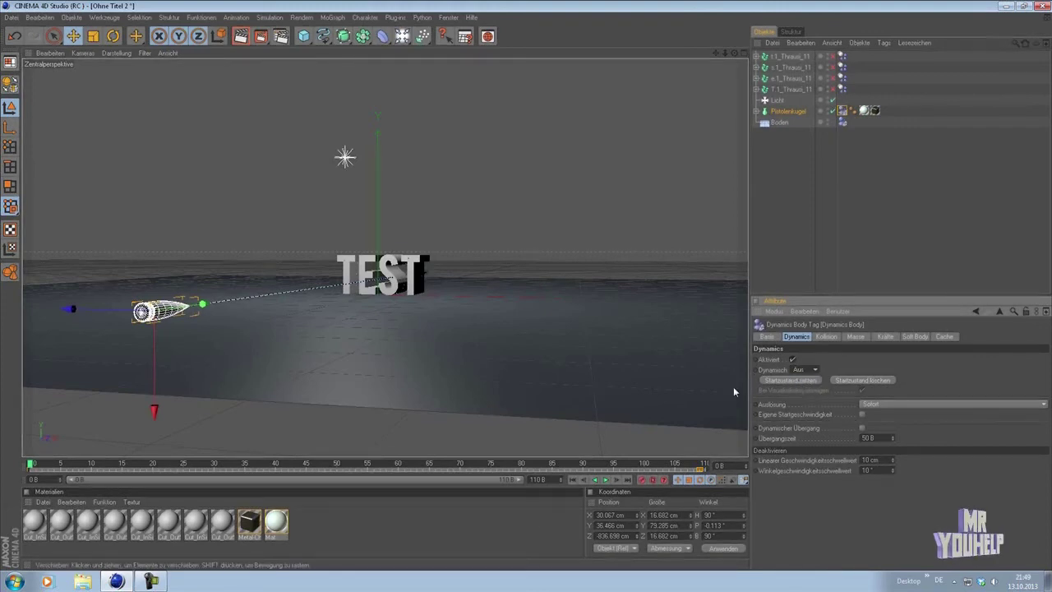
- Run the simulation to about frame 97 as the bullet scatters the TEST pieces across the floor
left_click(607, 481)
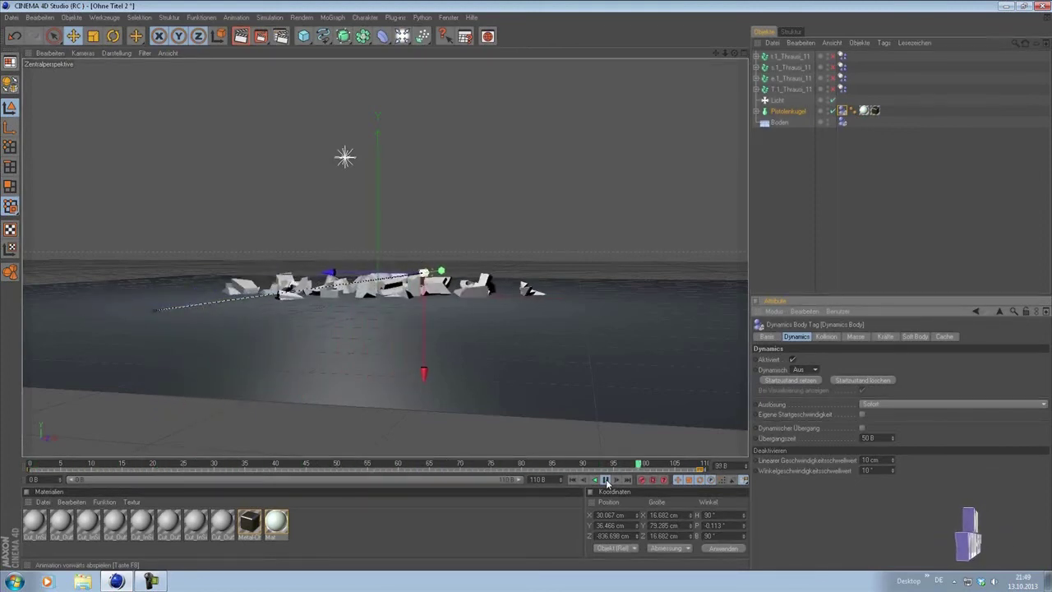
scroll(304, 239, "up", 3)
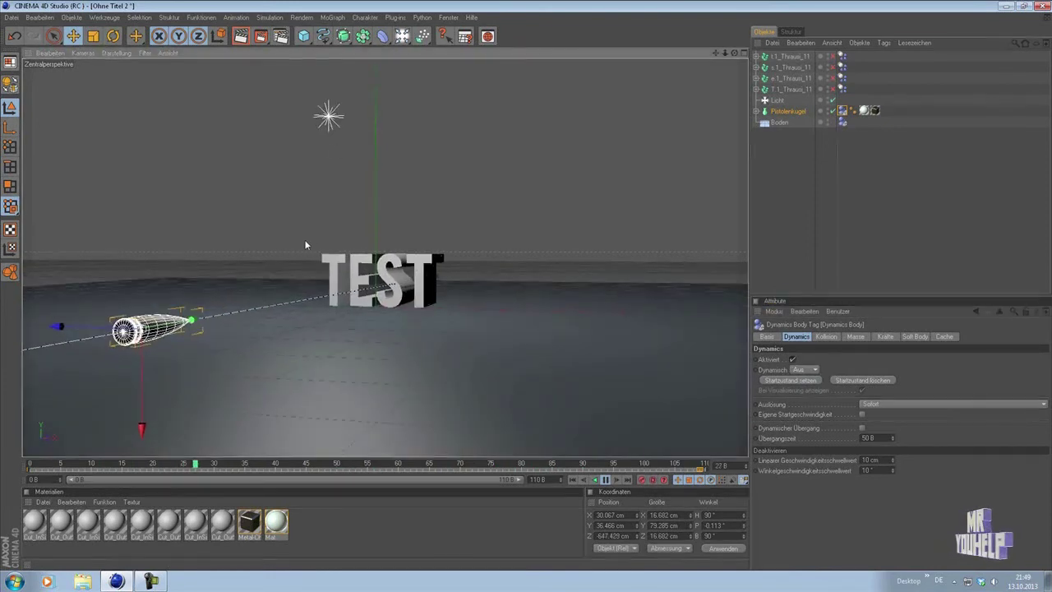
scroll(290, 308, "up", 2)
scroll(291, 310, "up", 1)
scroll(305, 331, "up", 2)
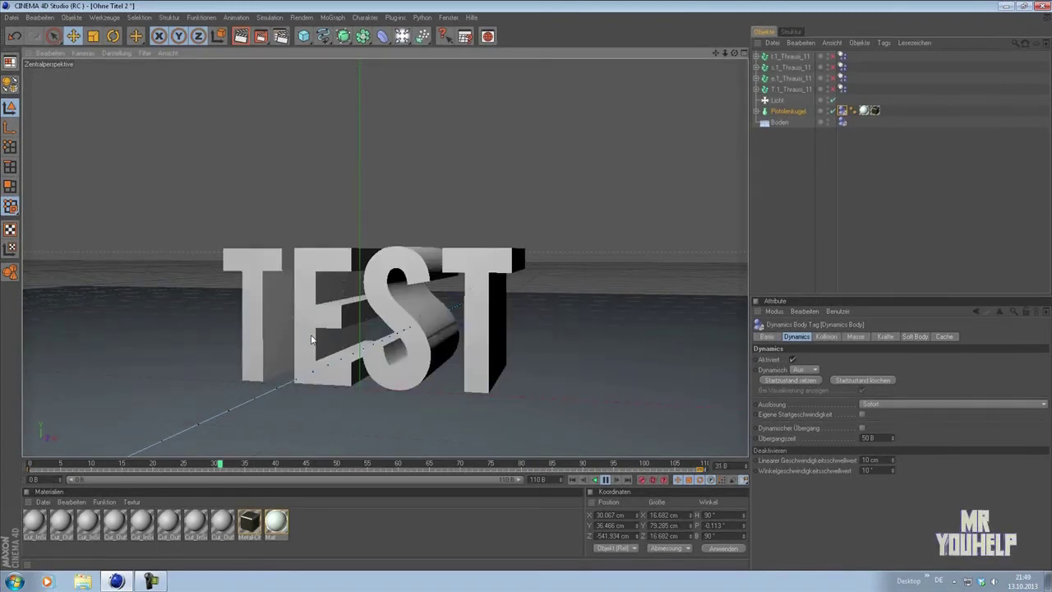
scroll(313, 338, "down", 2)
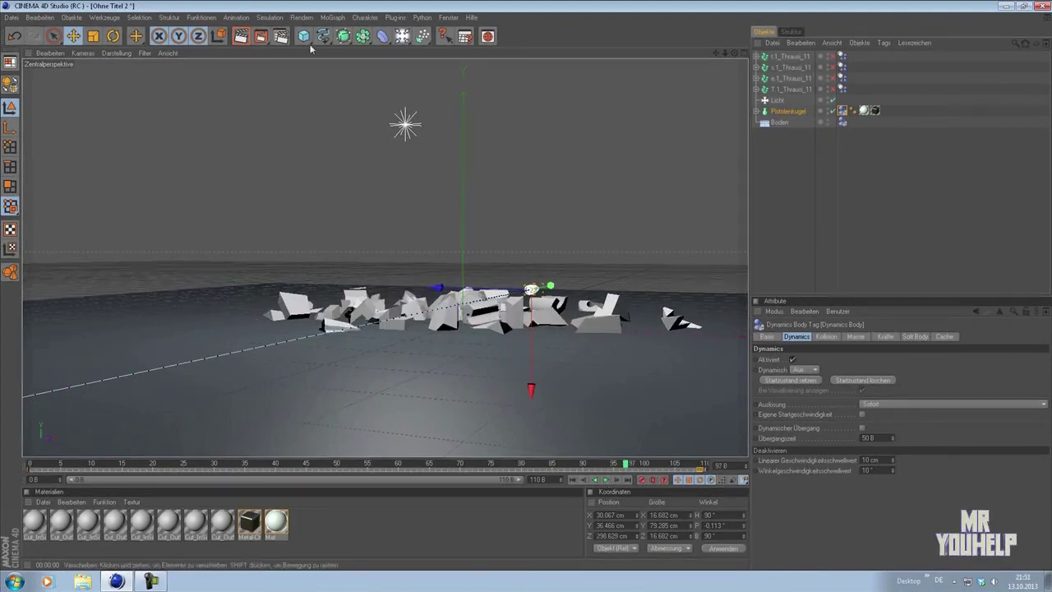
- Render the shattered TEST in the viewport, replay the impact, and inspect the debris at frame 84
key("ctrl+r")
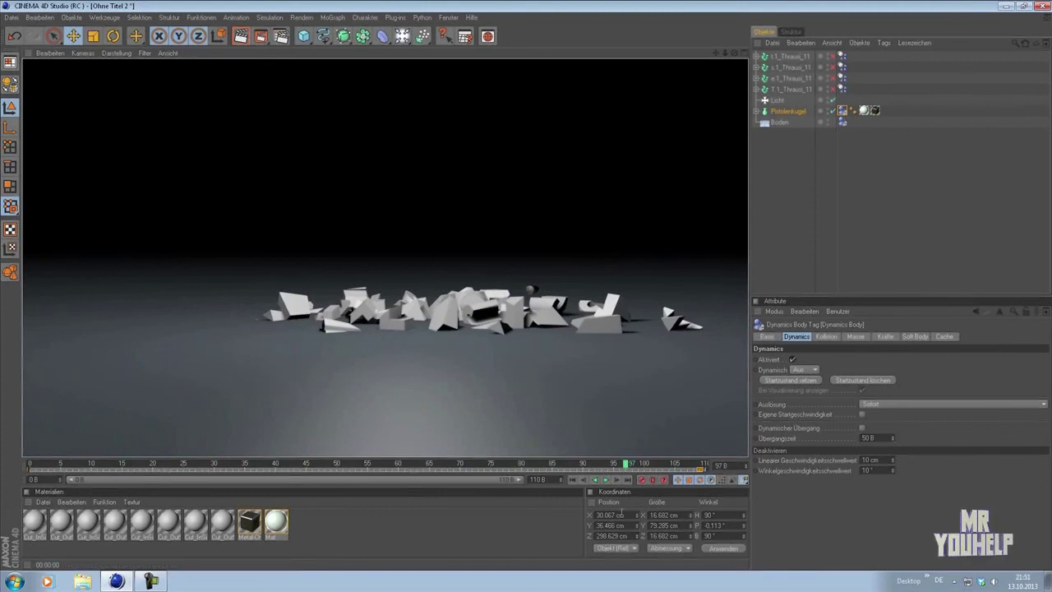
left_click(607, 481)
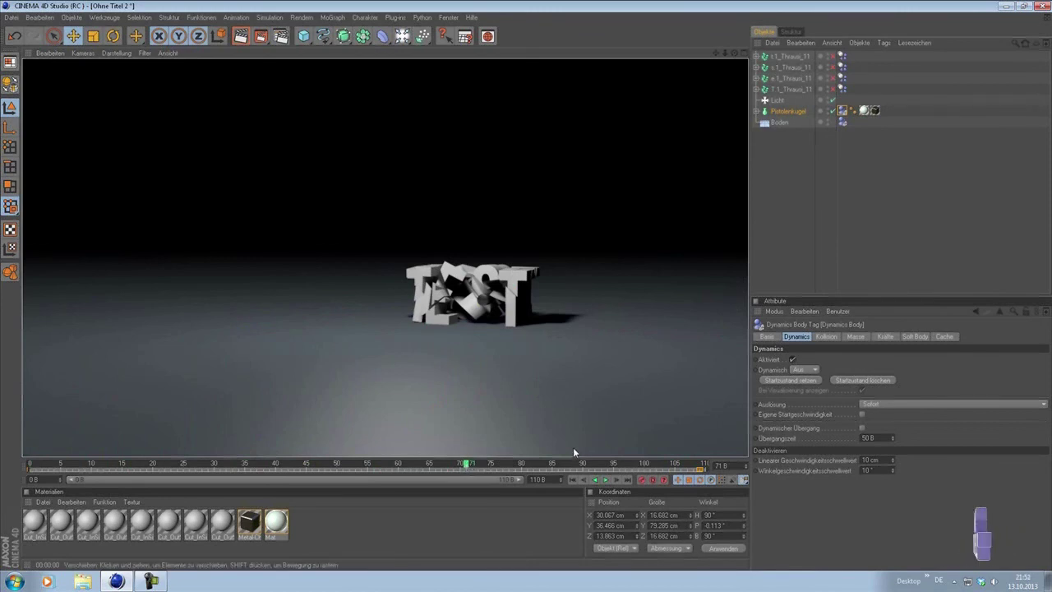
left_click_drag(466, 465, 704, 468)
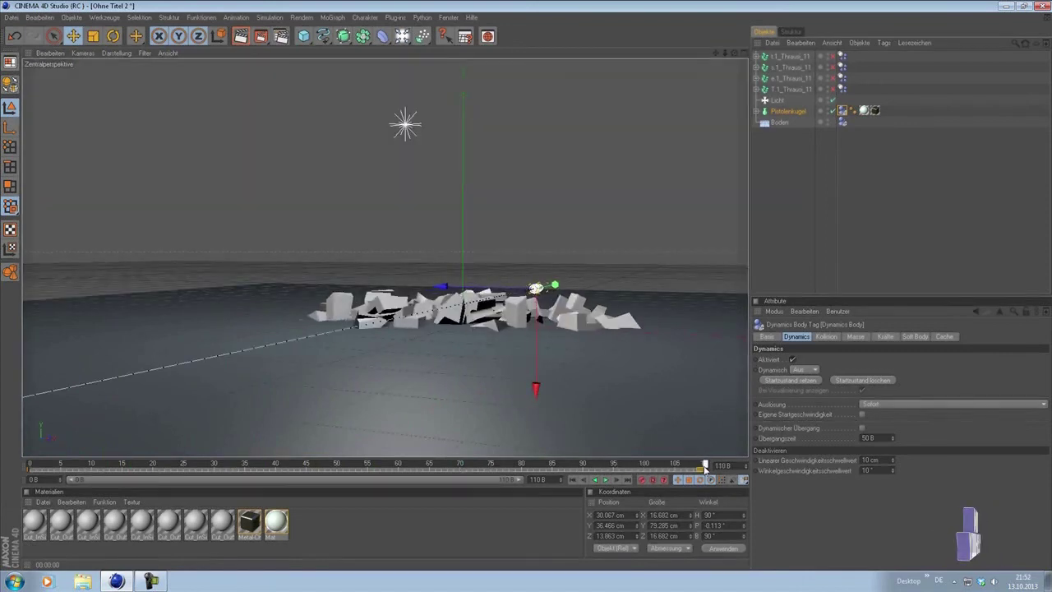